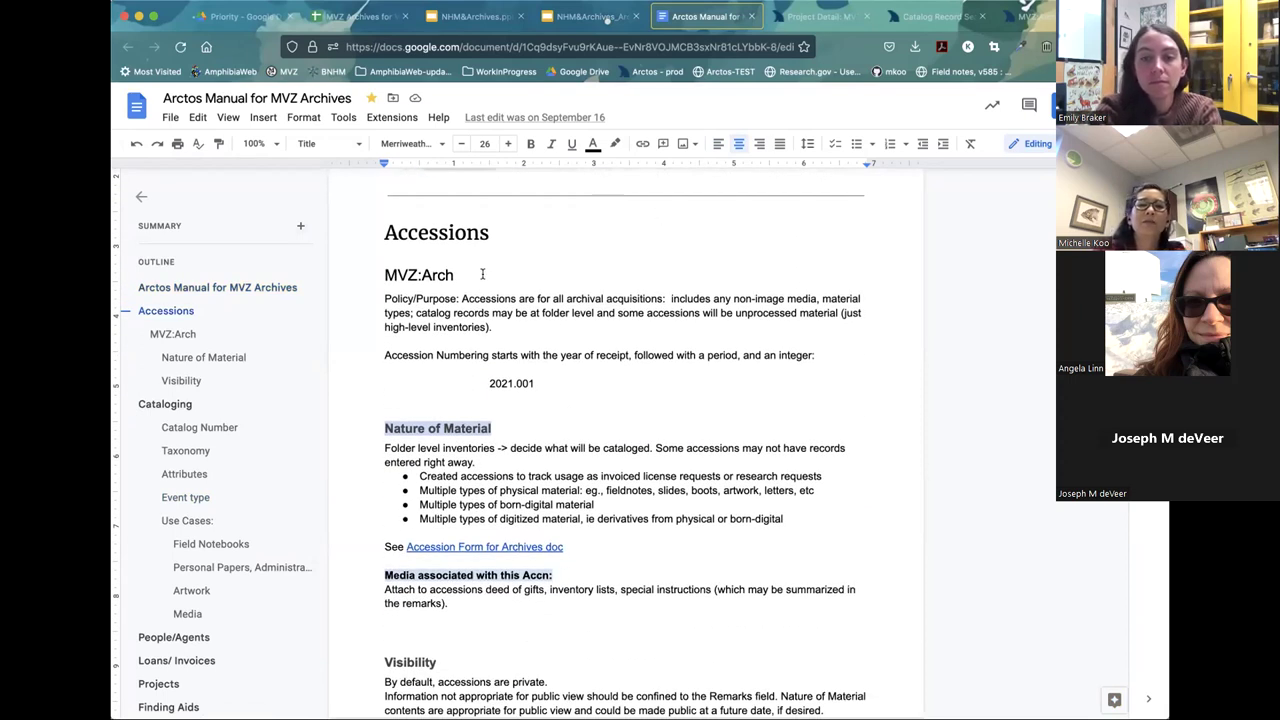
# Highlight the MVZ:Arch heading and the 2021 and 001 parts of accession number 2021.001.
pyautogui.moveTo(385, 275); pyautogui.dragTo(491, 267)
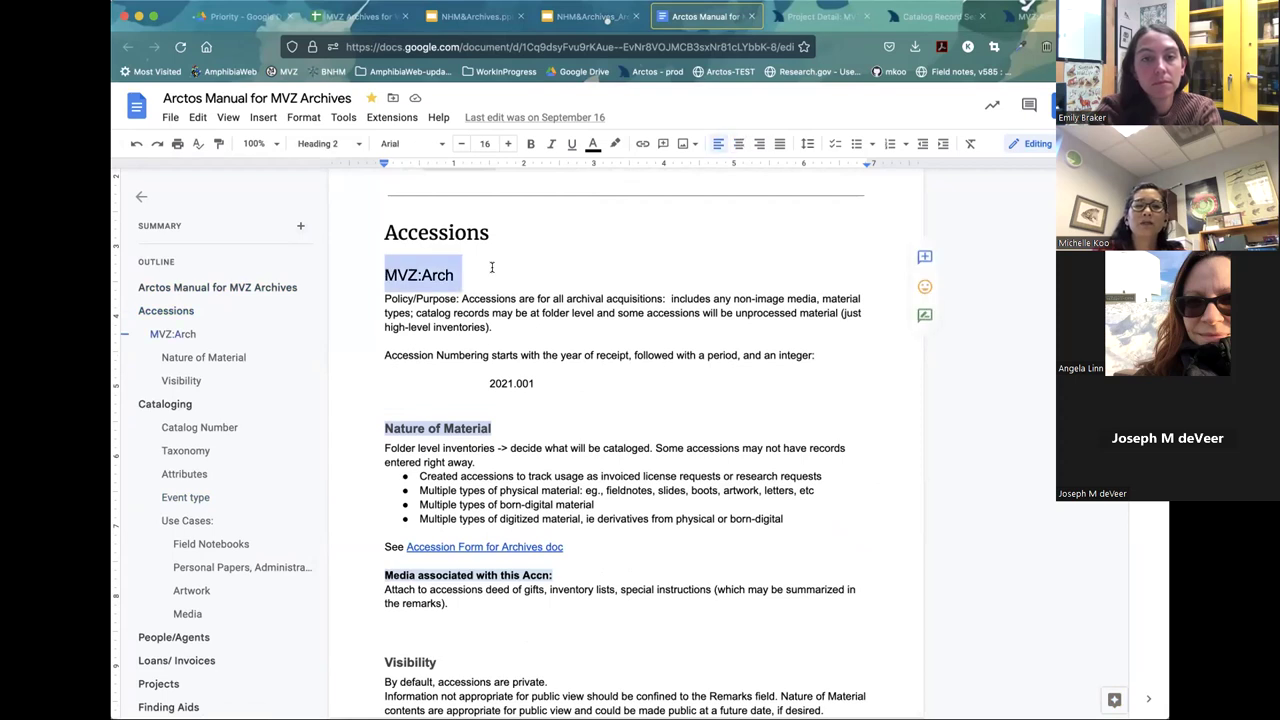
pyautogui.click(588, 384)
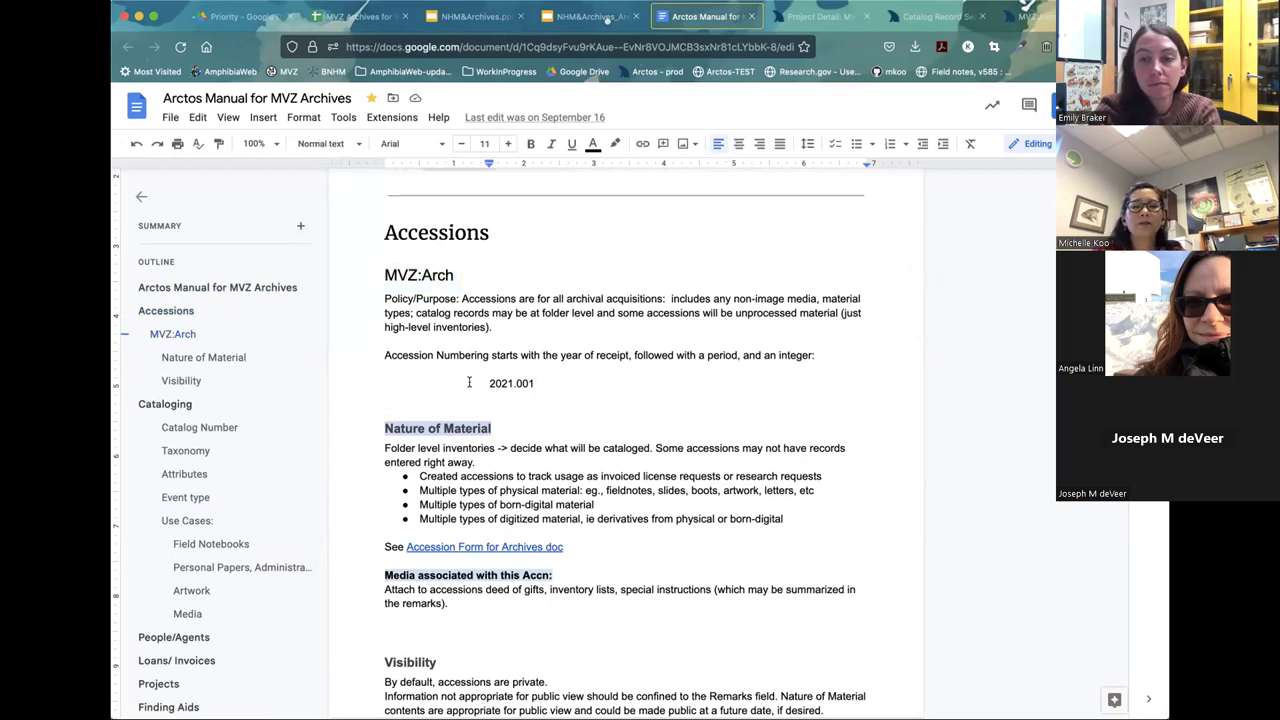
pyautogui.doubleClick(504, 383)
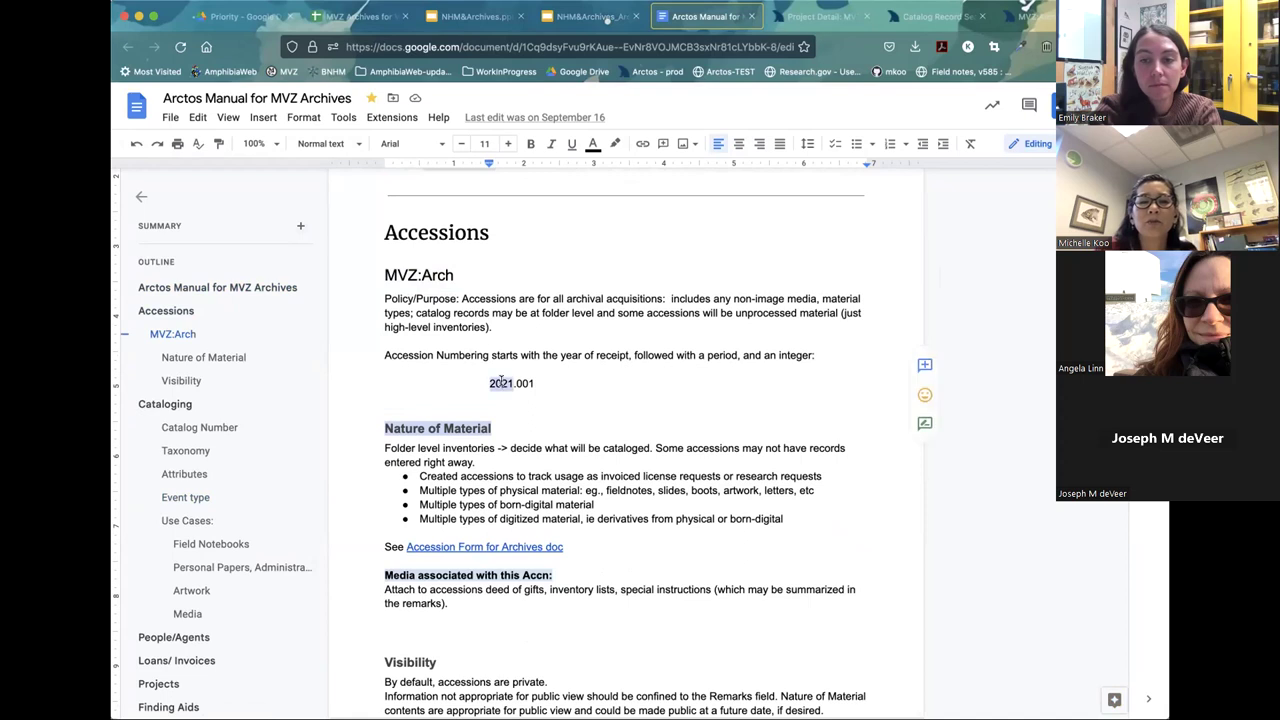
pyautogui.click(532, 383)
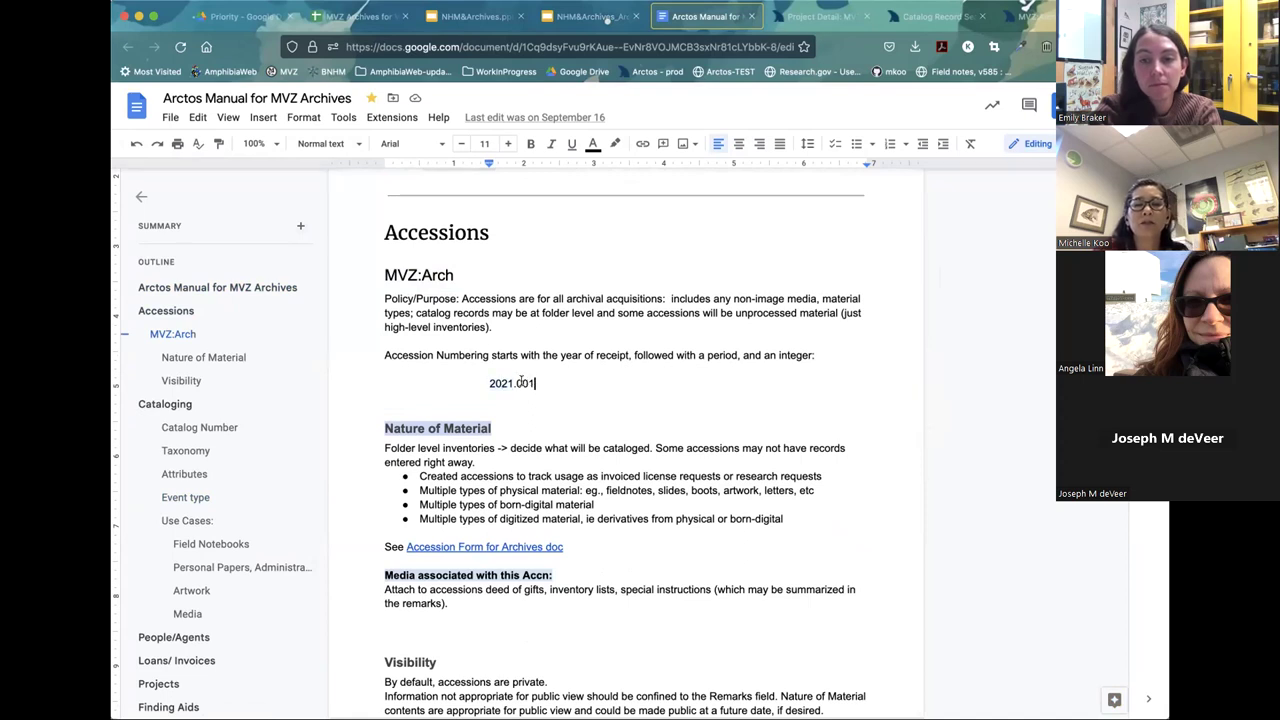
pyautogui.doubleClick(517, 383)
pyautogui.click(579, 387)
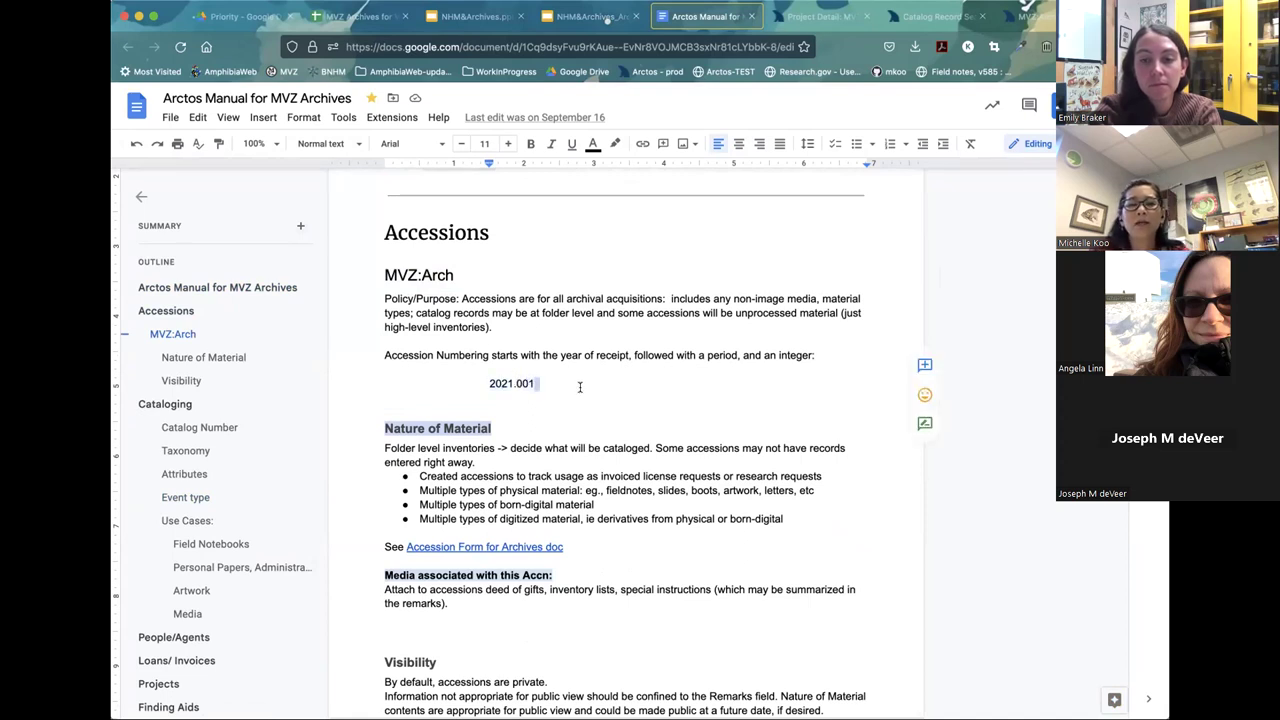
# Scroll down to the Cataloging section's catalog number examples, such as 2021.001-1.
pyautogui.scroll(-1, 580, 395)
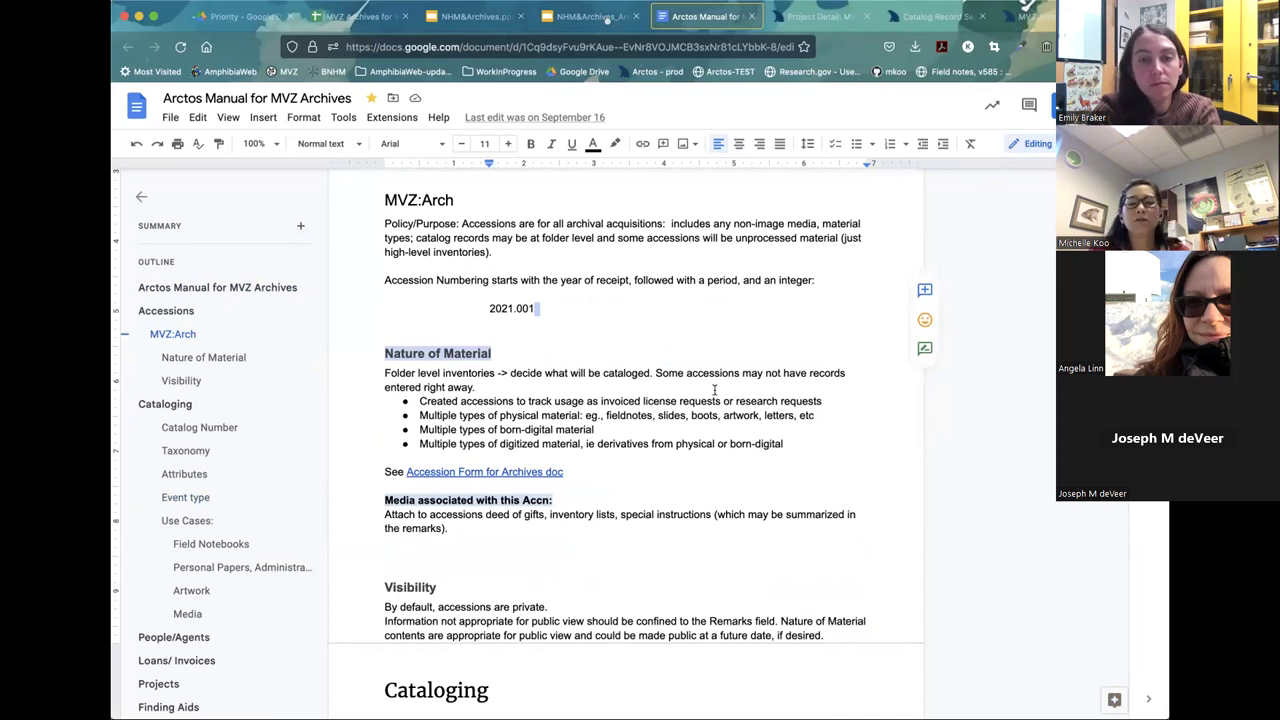
pyautogui.scroll(-3, 705, 463)
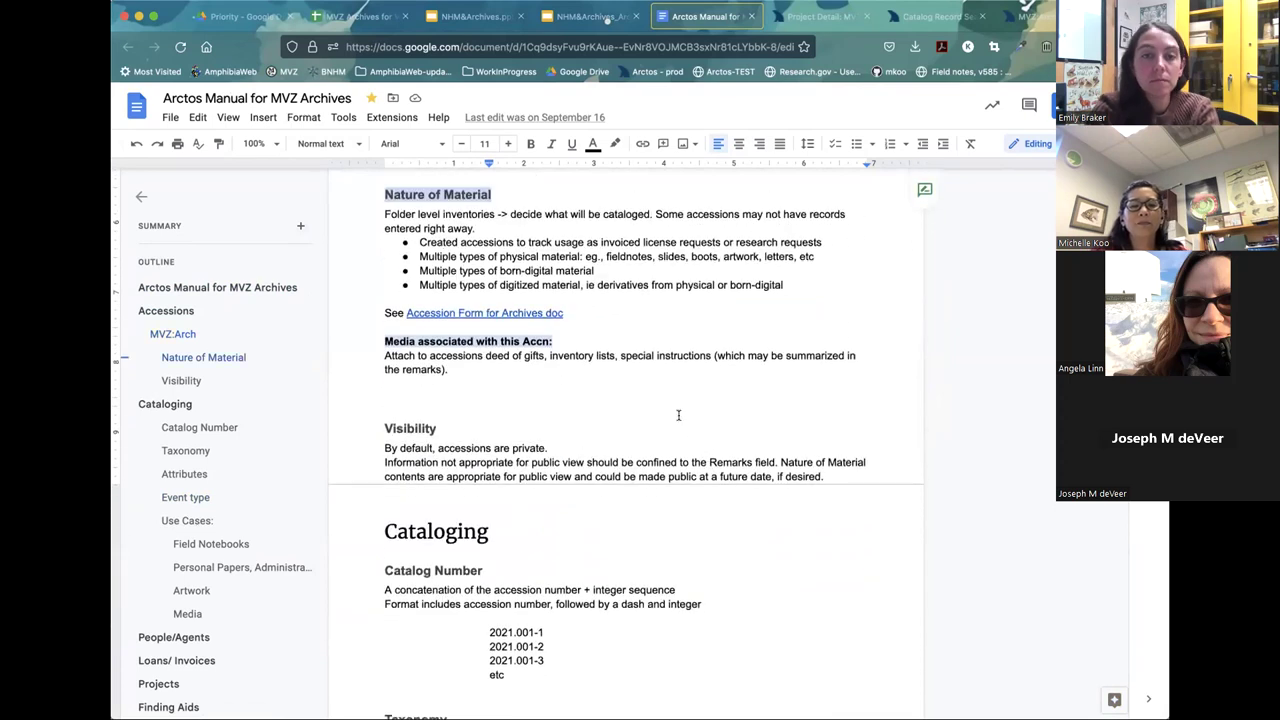
pyautogui.scroll(-2, 546, 405)
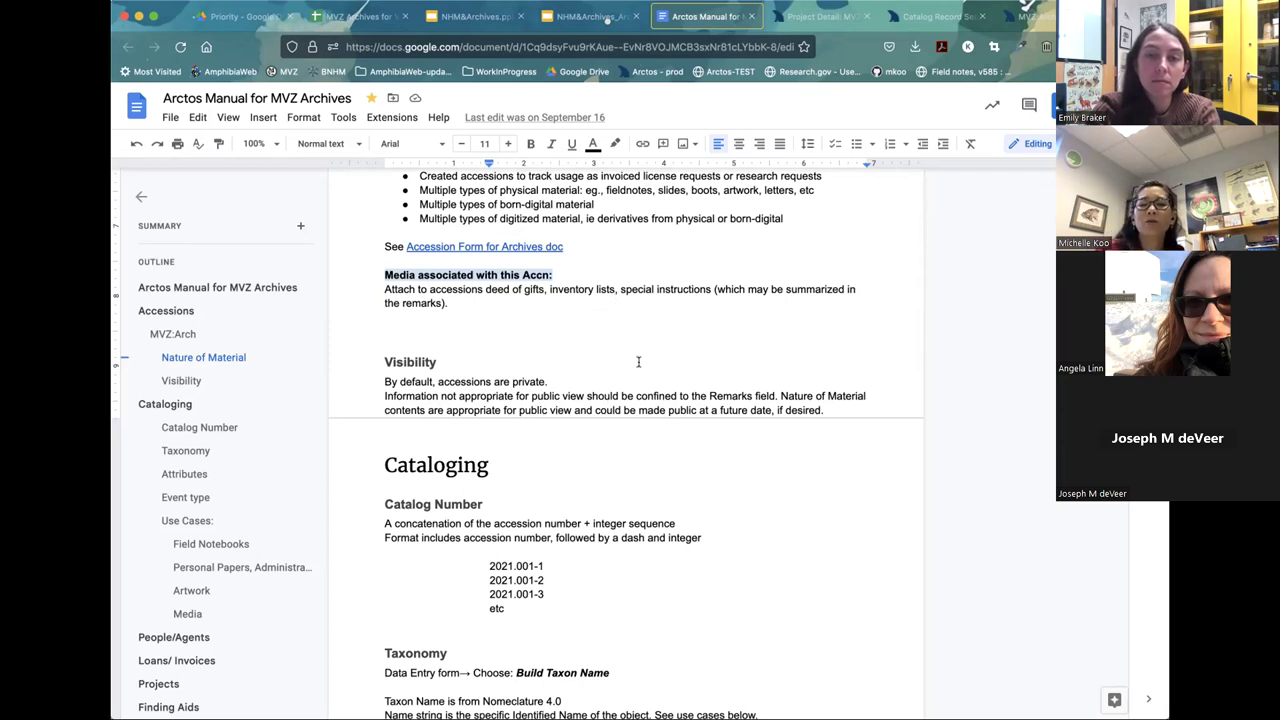
pyautogui.scroll(-2, 636, 364)
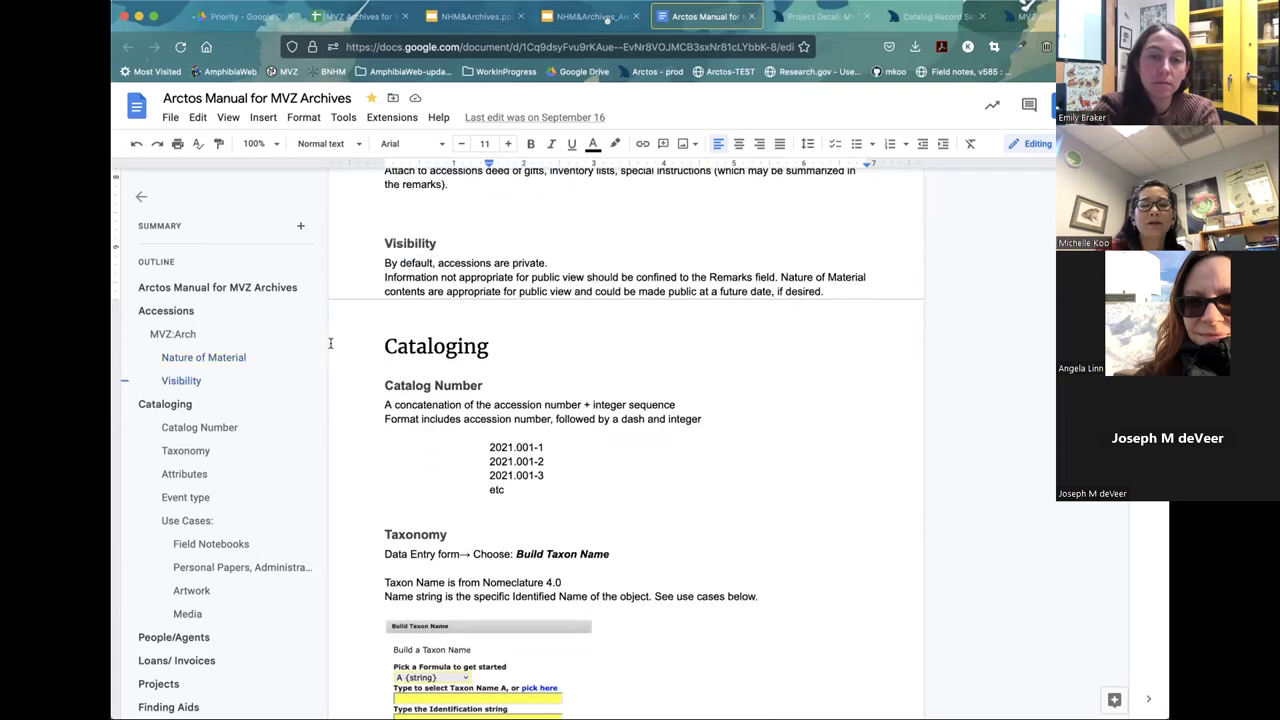
pyautogui.scroll(-2, 509, 391)
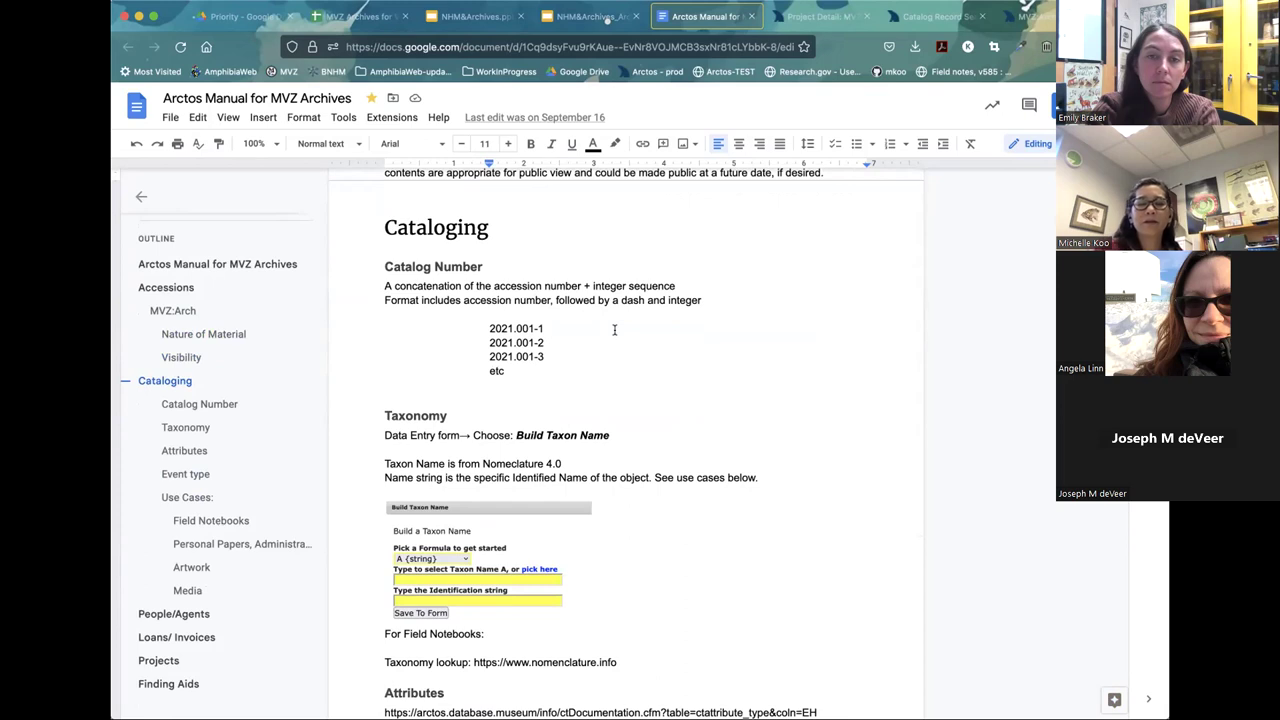
pyautogui.moveTo(486, 328); pyautogui.dragTo(557, 328)
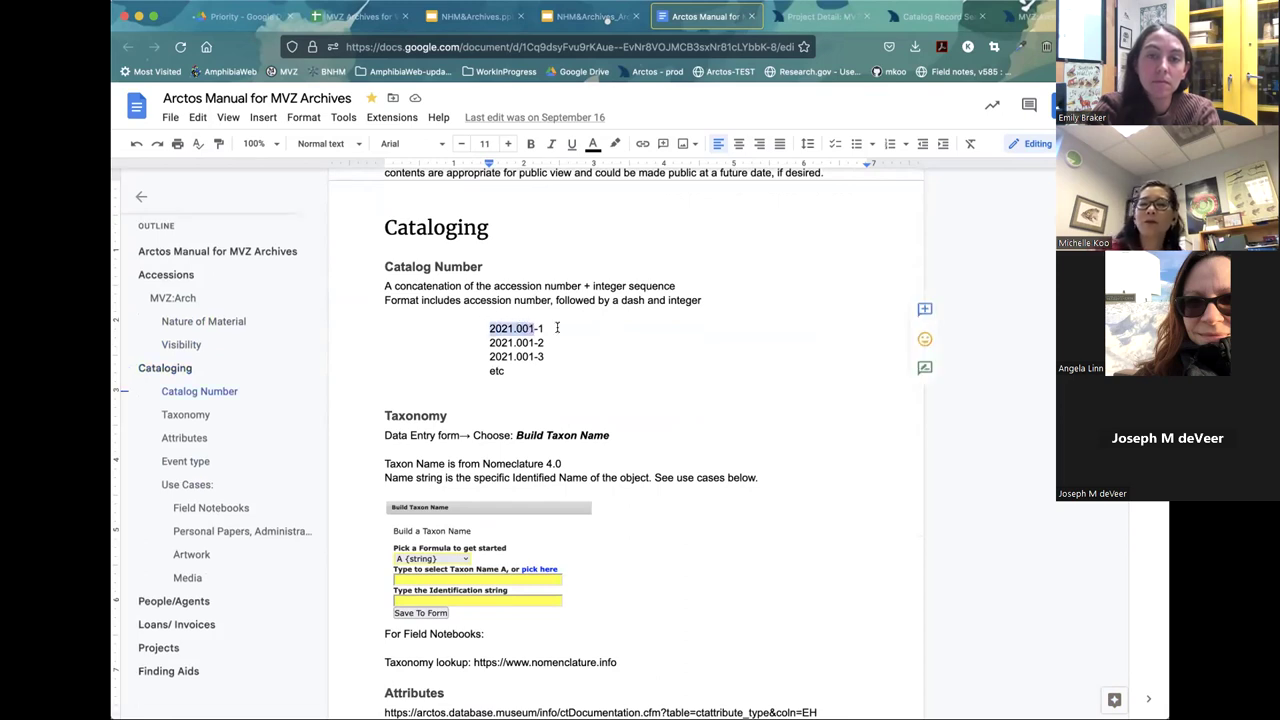
pyautogui.click(557, 328)
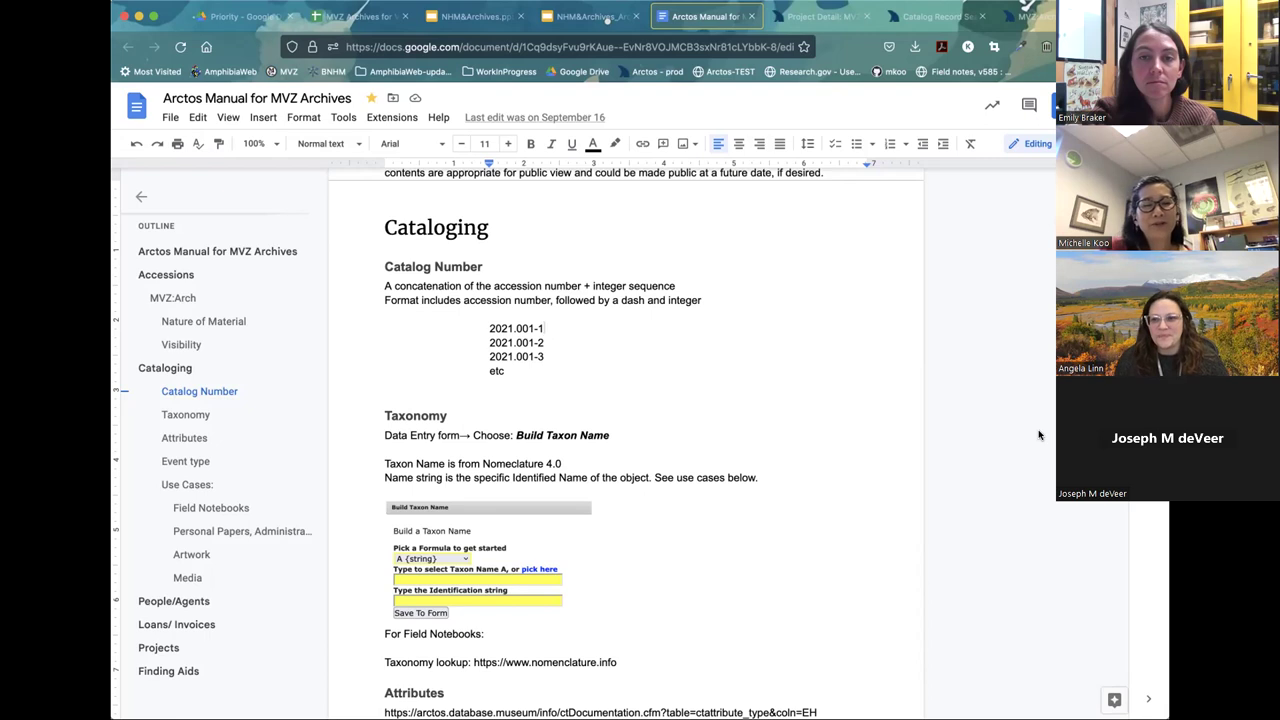
pyautogui.scroll(-3, 1039, 435)
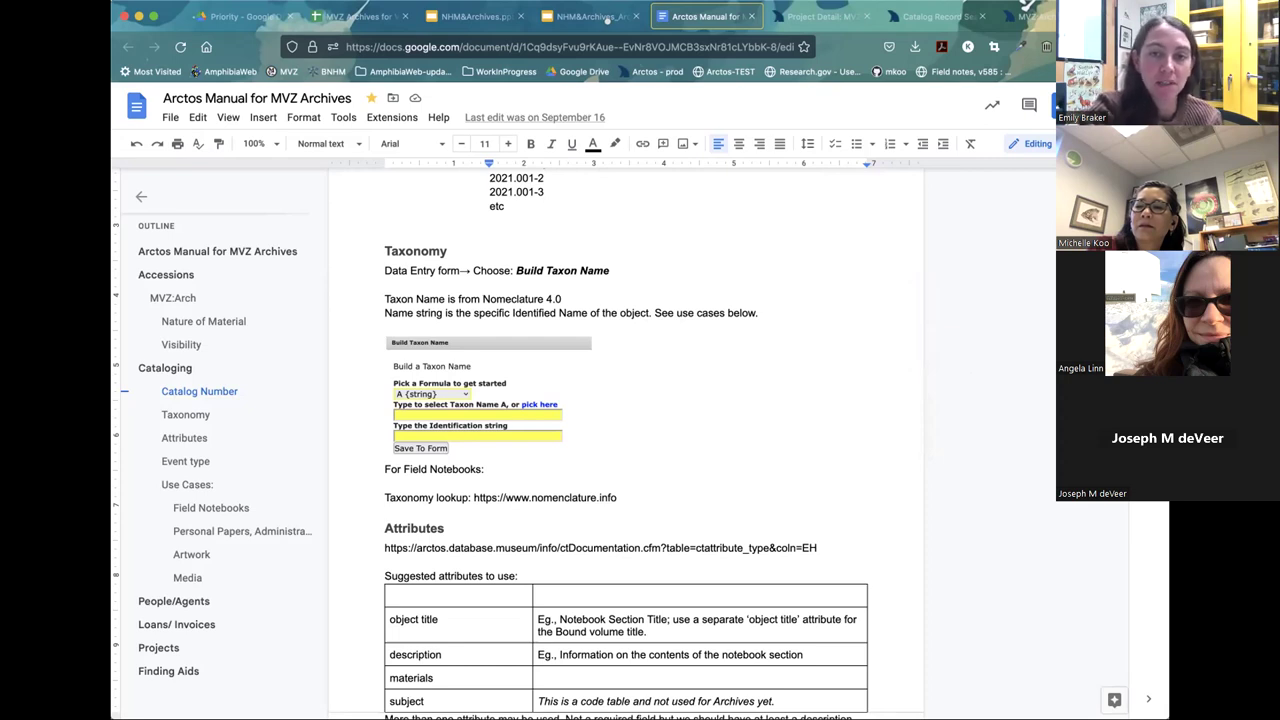
pyautogui.scroll(1, 620, 440)
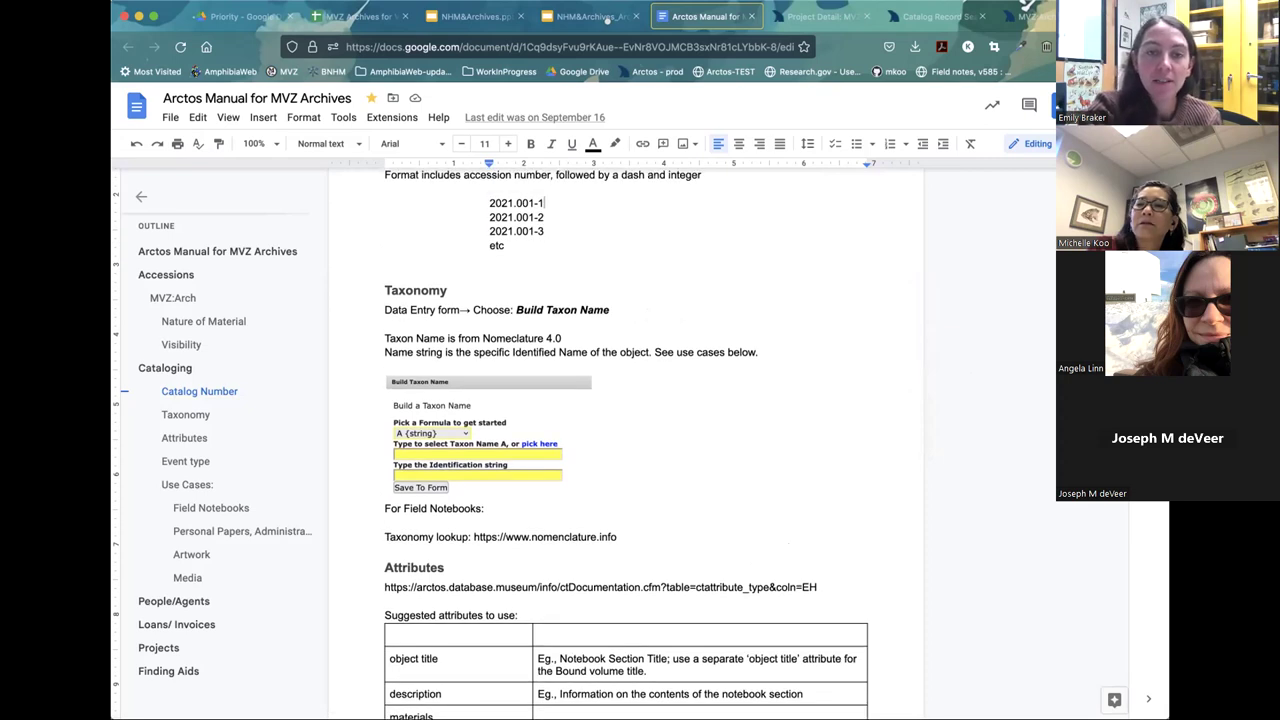
pyautogui.scroll(1, 620, 440)
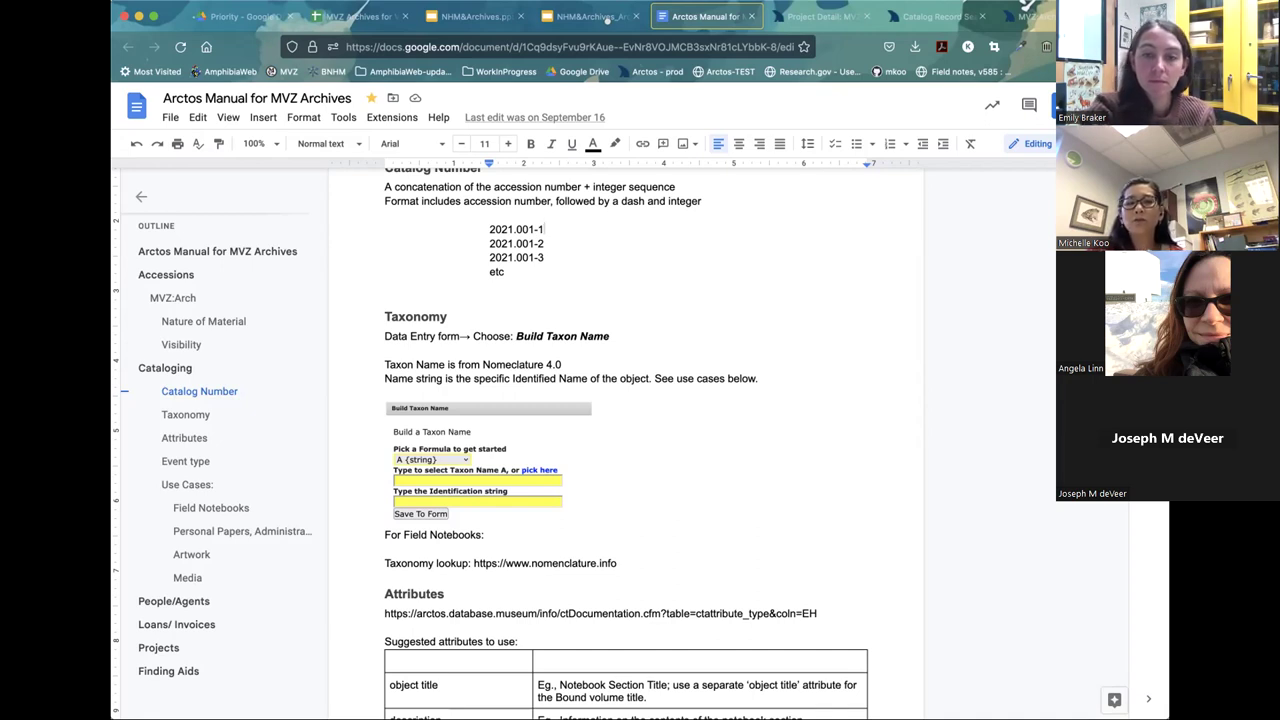
# Open catalog record MVZ:Arch:2013.074-1 from the search results and select its catalog number.
pyautogui.click(941, 17)
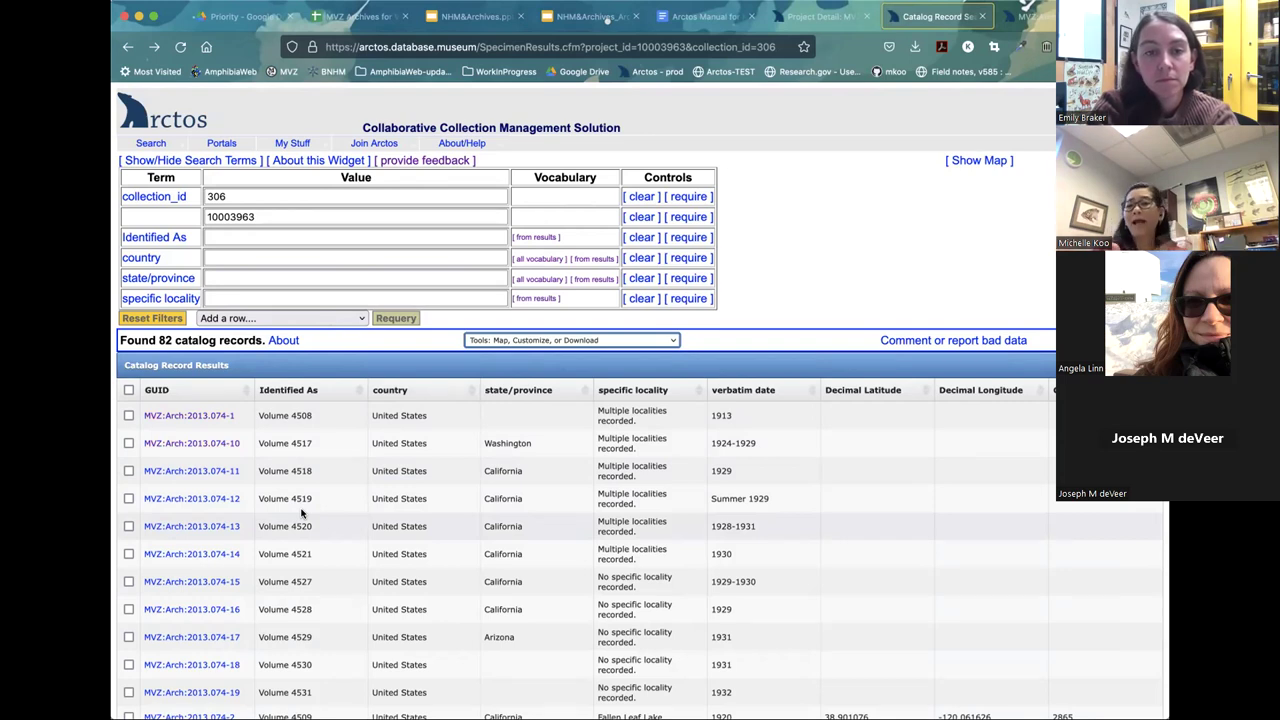
pyautogui.click(222, 415)
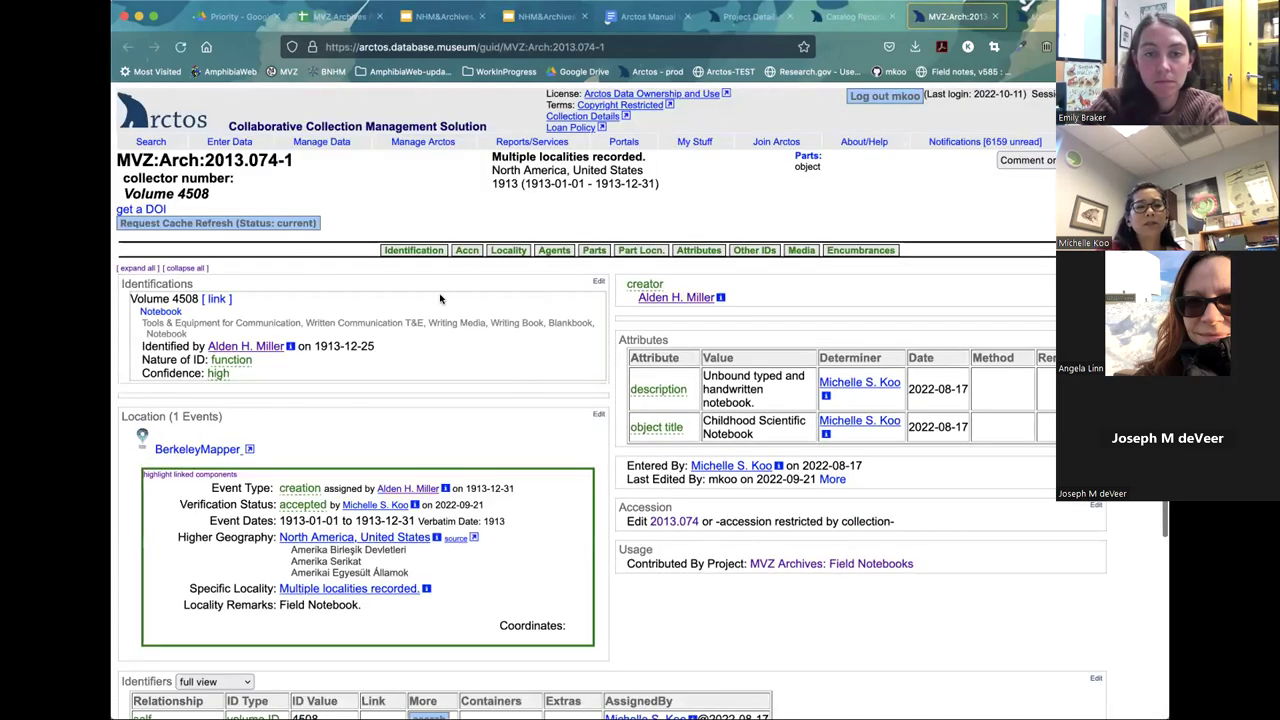
pyautogui.moveTo(205, 160); pyautogui.dragTo(297, 162)
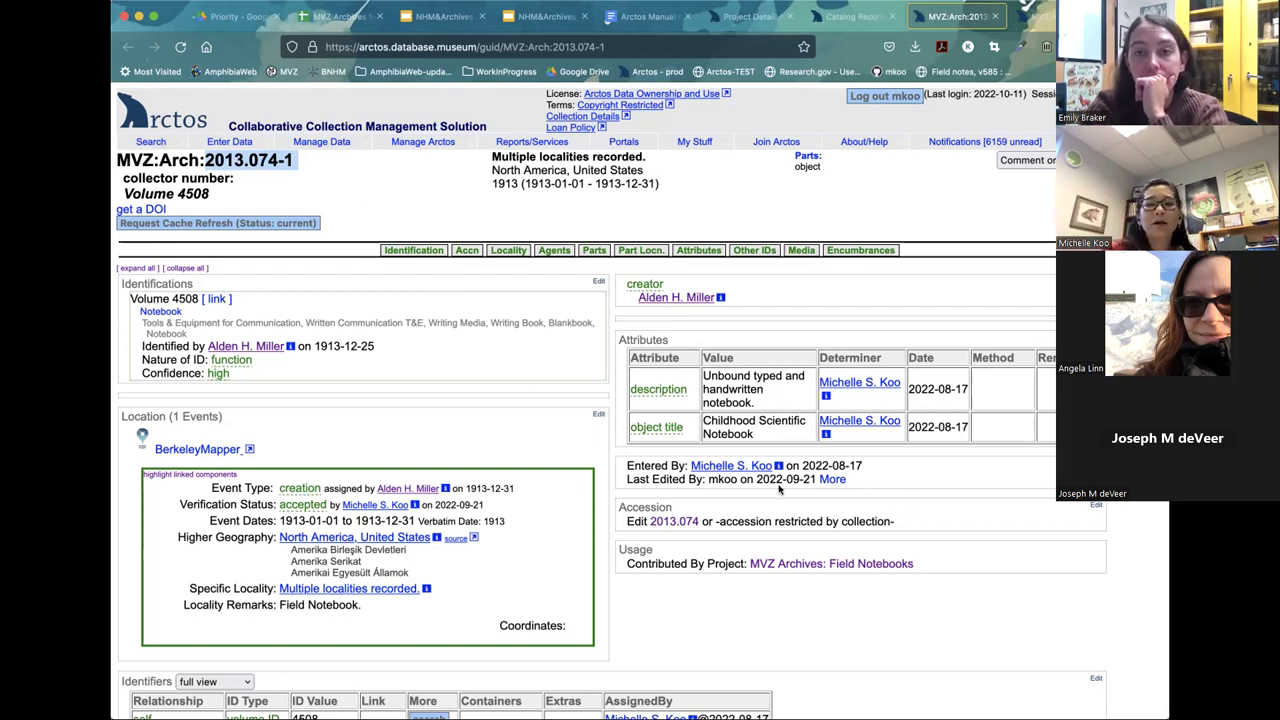
# Search for all records sharing volume ID 4508, then switch to the MVZ:Arch:2013.074-10 tab.
pyautogui.scroll(-3, 448, 400)
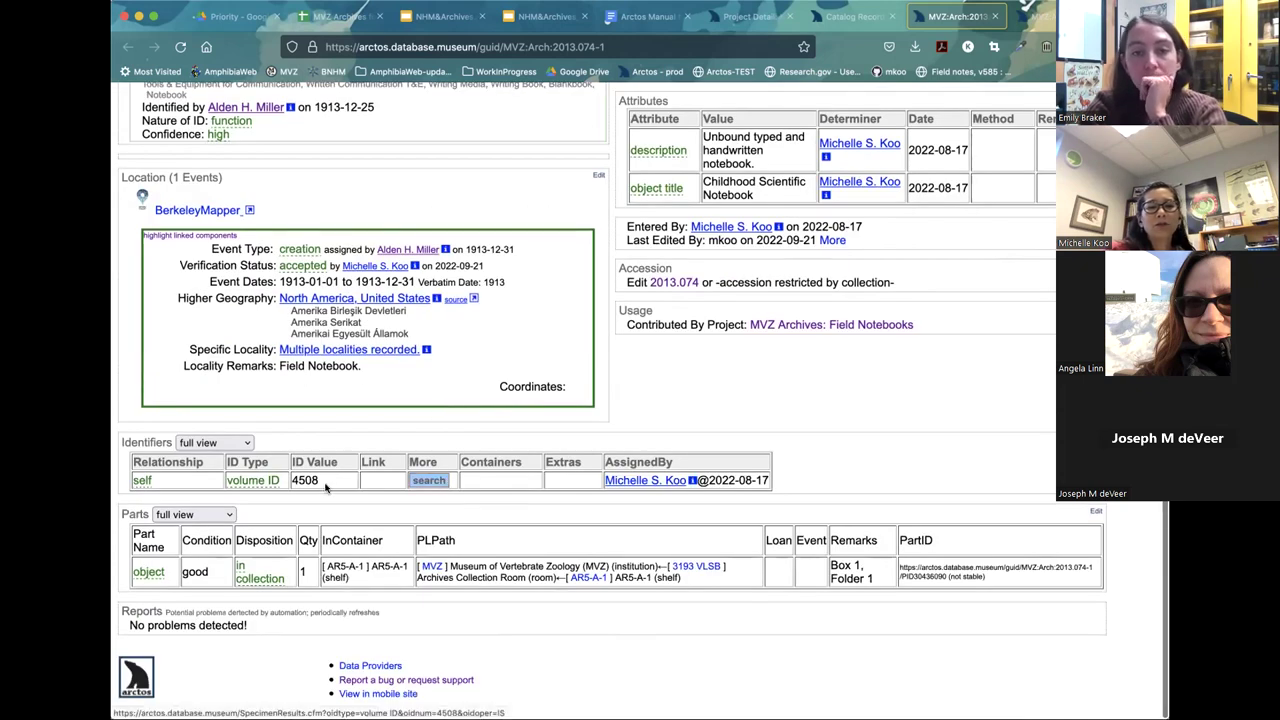
pyautogui.click(428, 480)
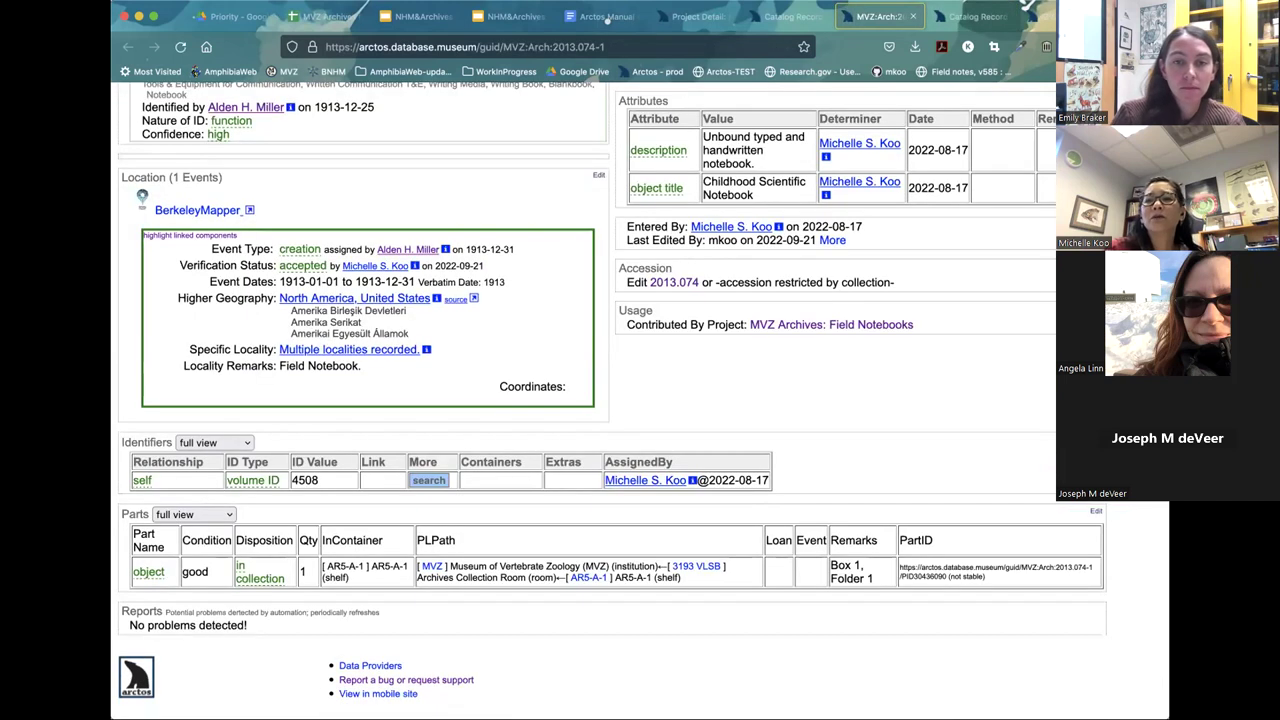
pyautogui.click(1026, 18)
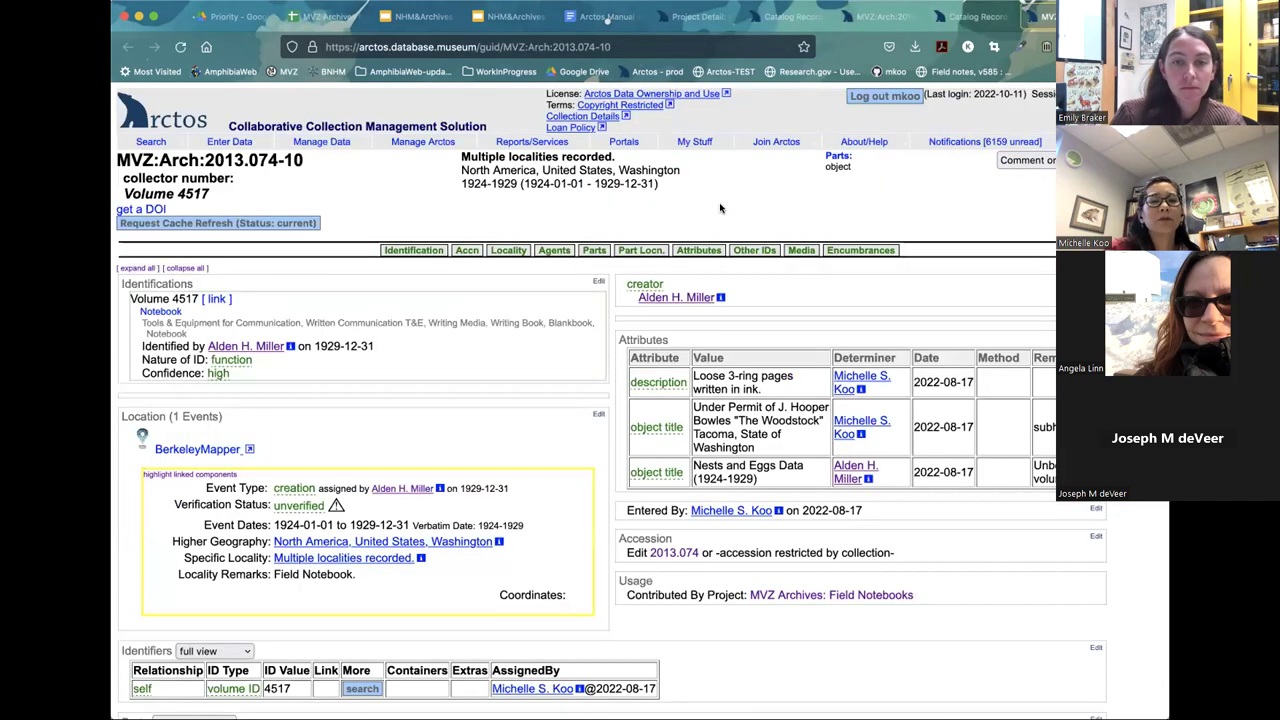
# Return to the Catalog Record results list and scroll down to the MVZ:Arch:2022.001 section rows.
pyautogui.click(758, 18)
pyautogui.scroll(-5, 378, 494)
pyautogui.scroll(-6, 378, 494)
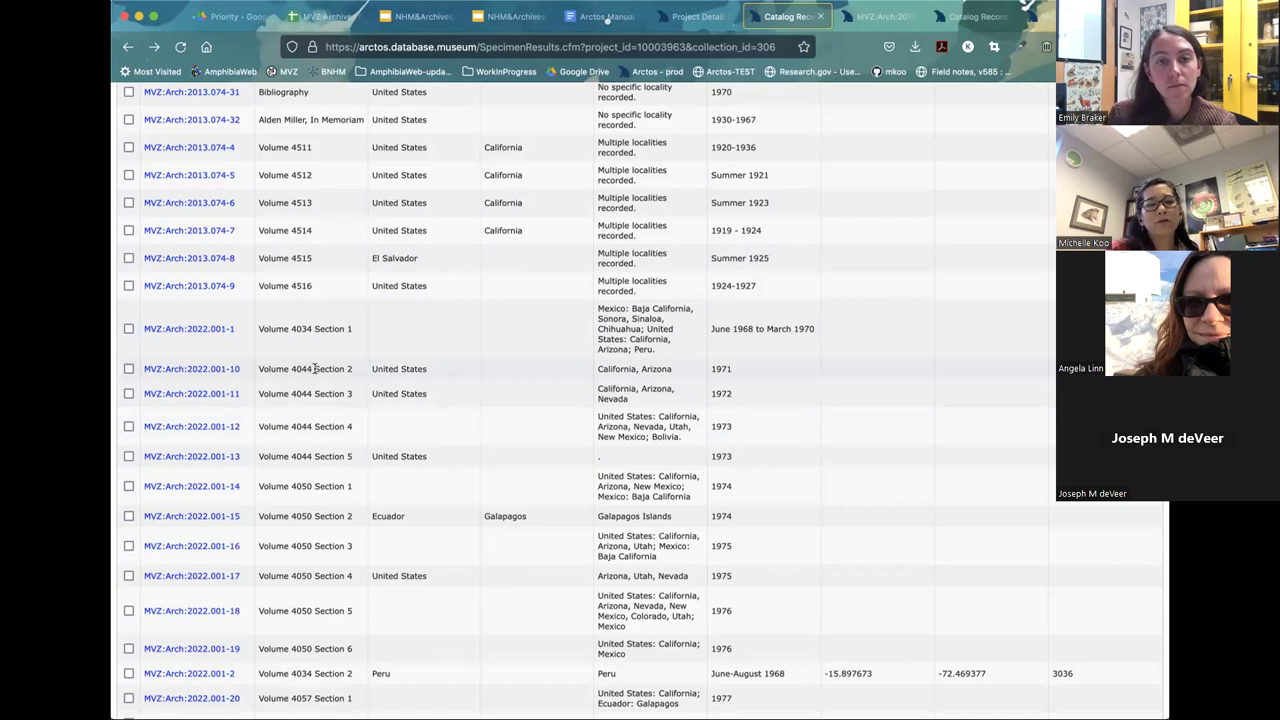
# Open record MVZ:Arch:2022.001-10 and search for every record with volume ID 4044.
pyautogui.click(225, 370)
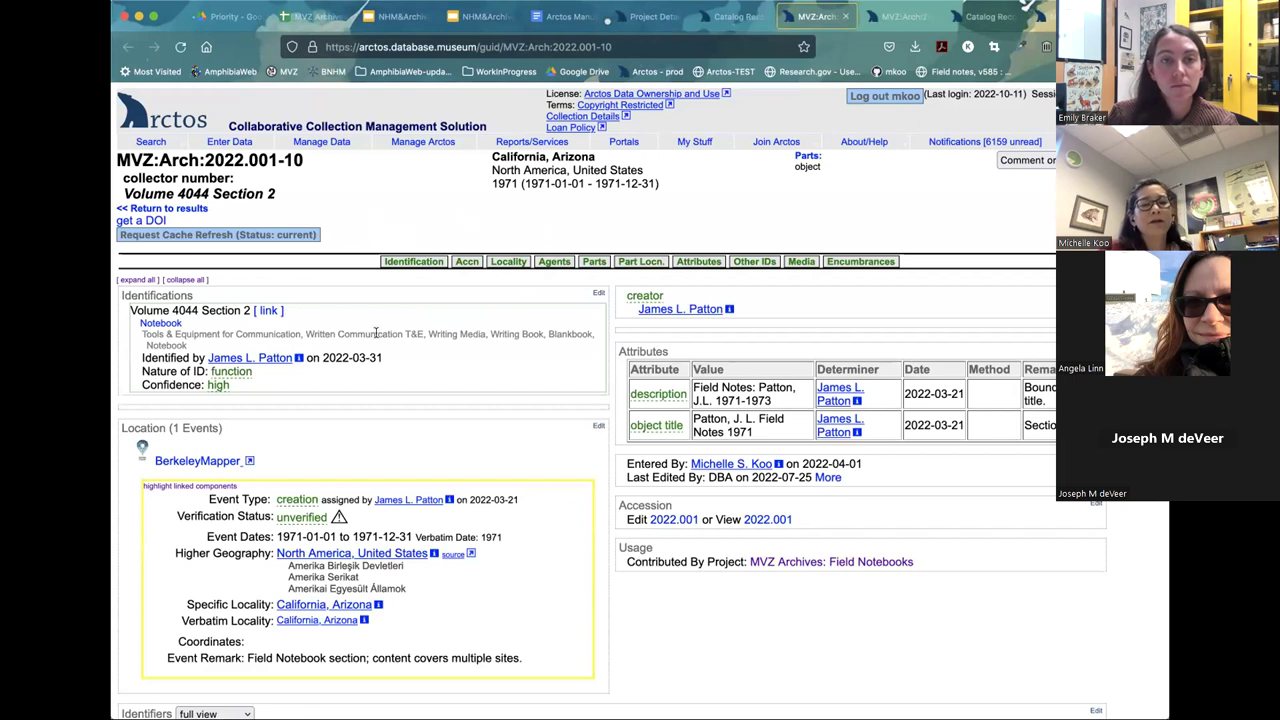
pyautogui.scroll(-2, 434, 393)
pyautogui.scroll(-5, 434, 393)
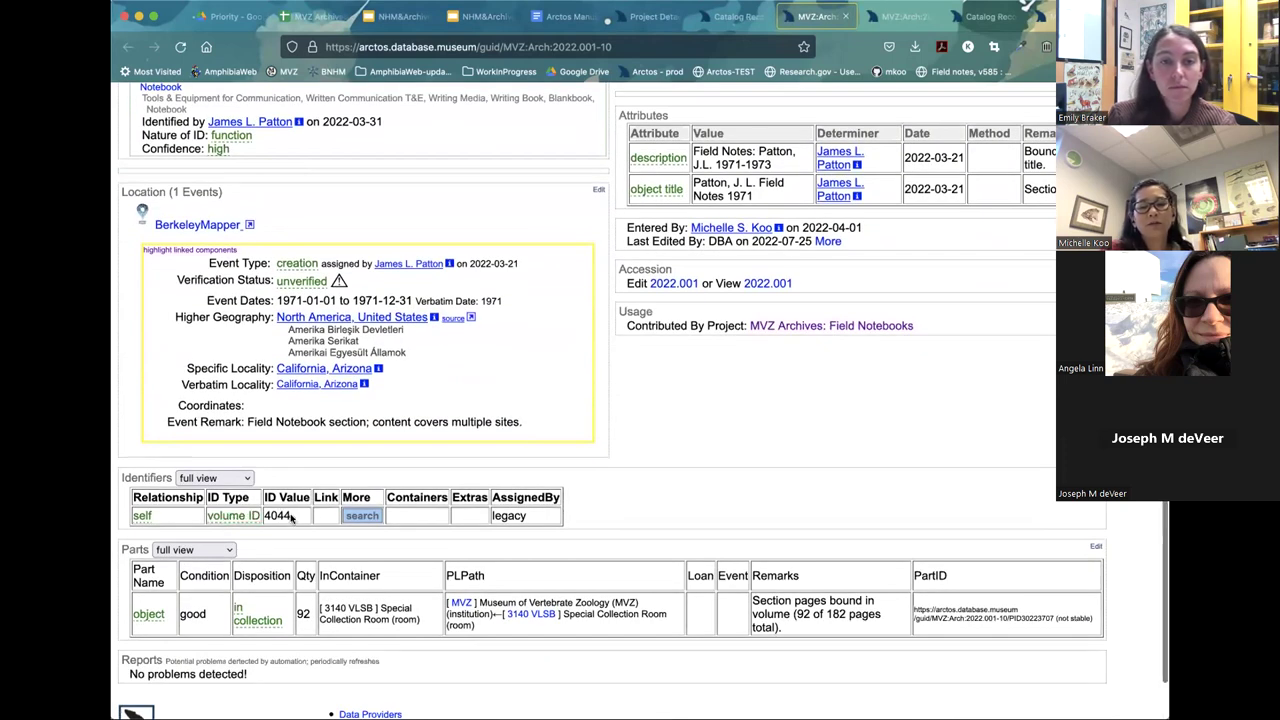
pyautogui.click(362, 515)
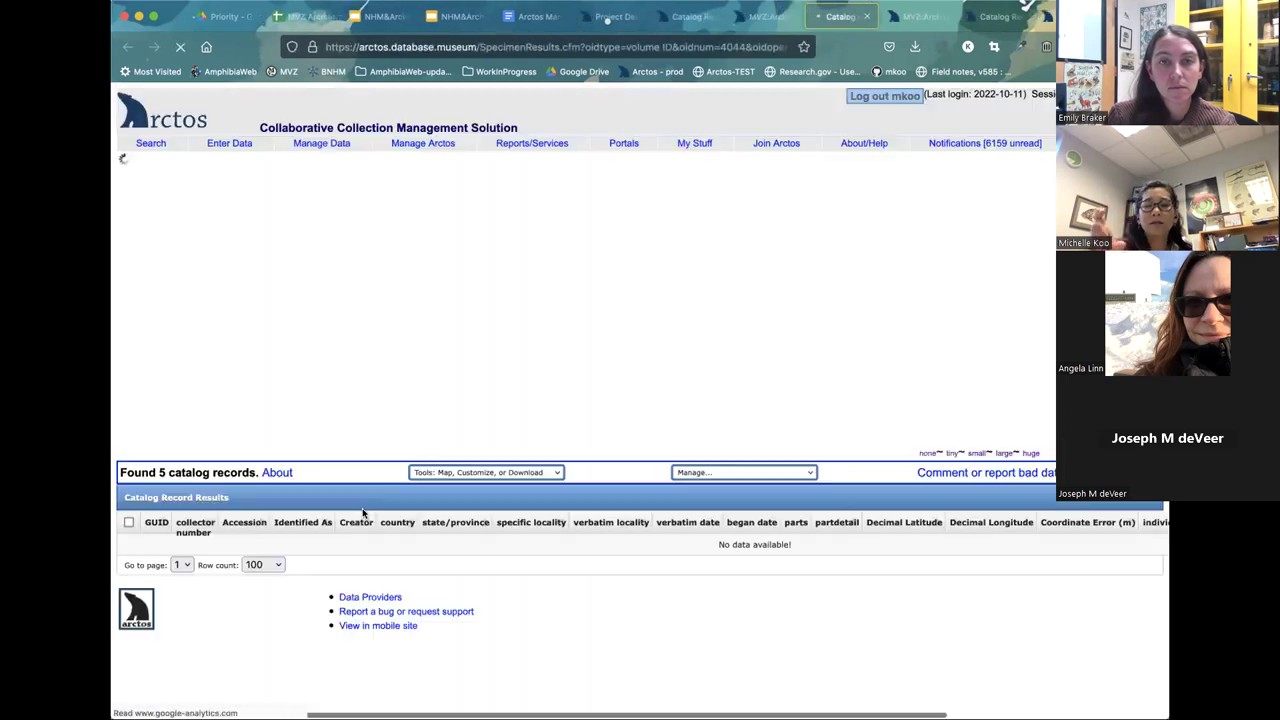
# Sort the volume 4044 results by Identified As so records 2022.001-9 to -13 list Sections 1–5.
pyautogui.scroll(-5, 365, 560)
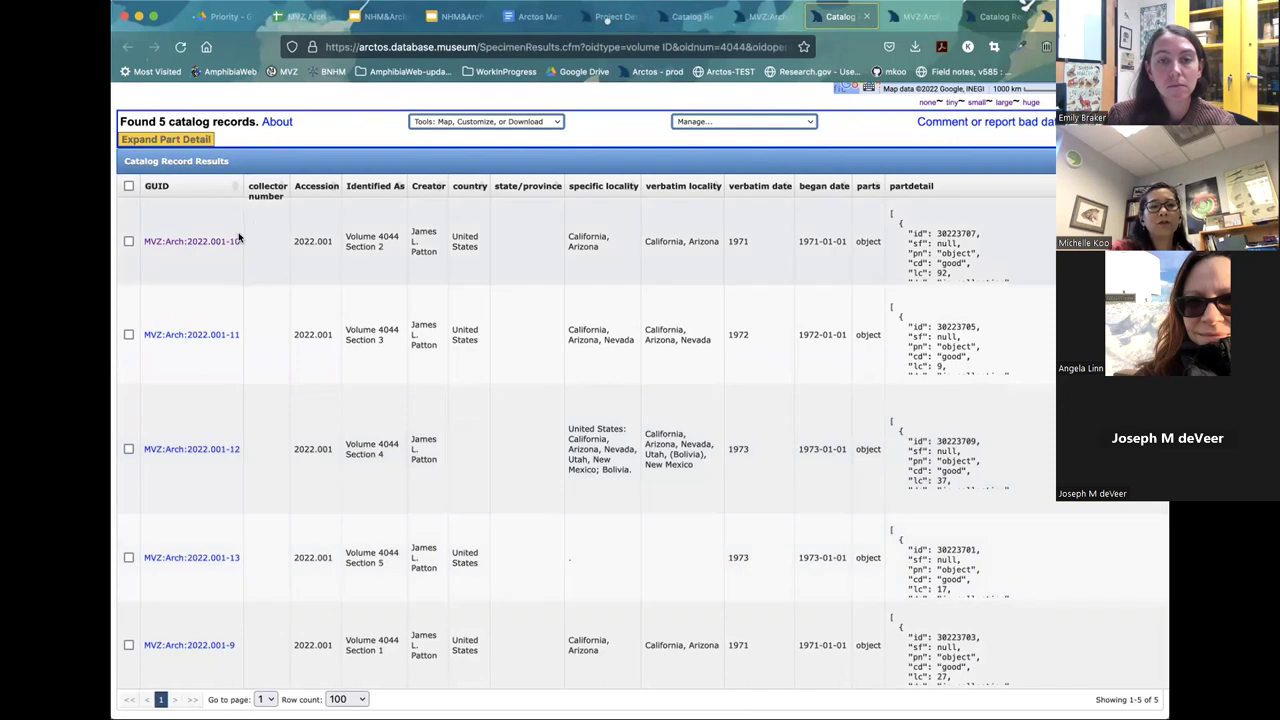
pyautogui.click(377, 188)
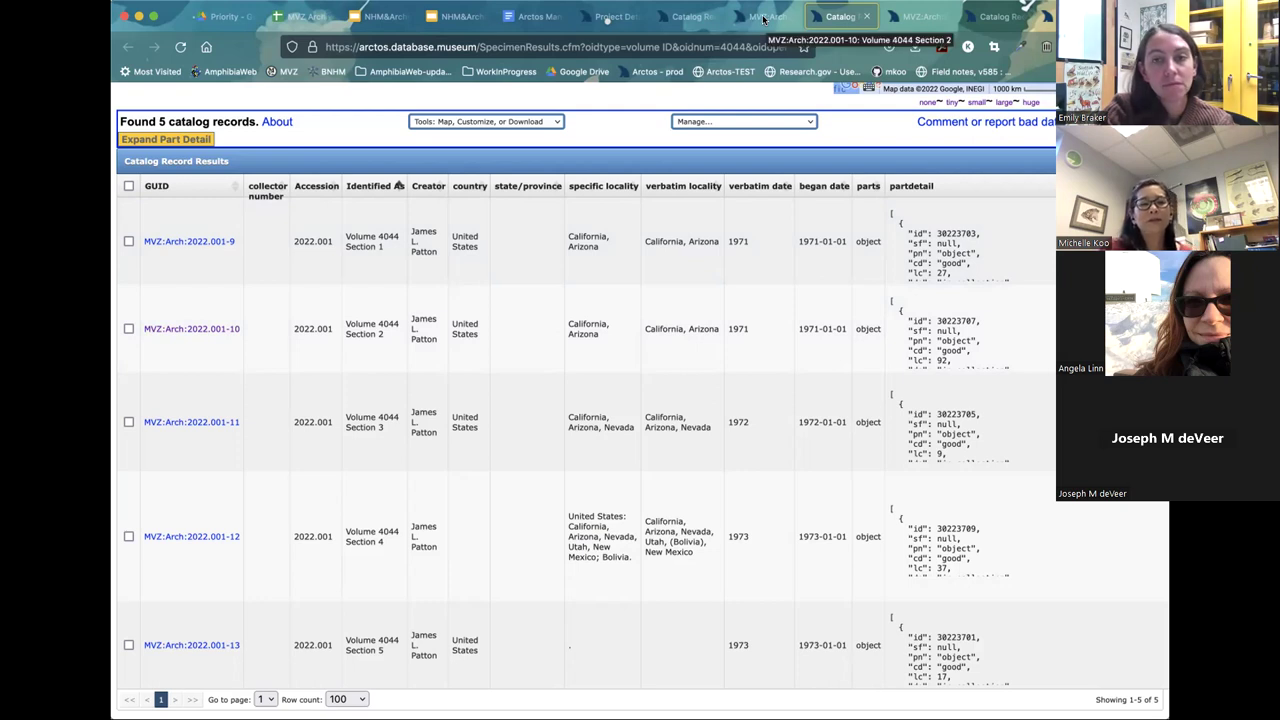
pyautogui.click(528, 16)
# Review the manual's Taxonomy and Attributes guidance, then go back to record MVZ:Arch:2013.074-1.
pyautogui.scroll(-2, 585, 462)
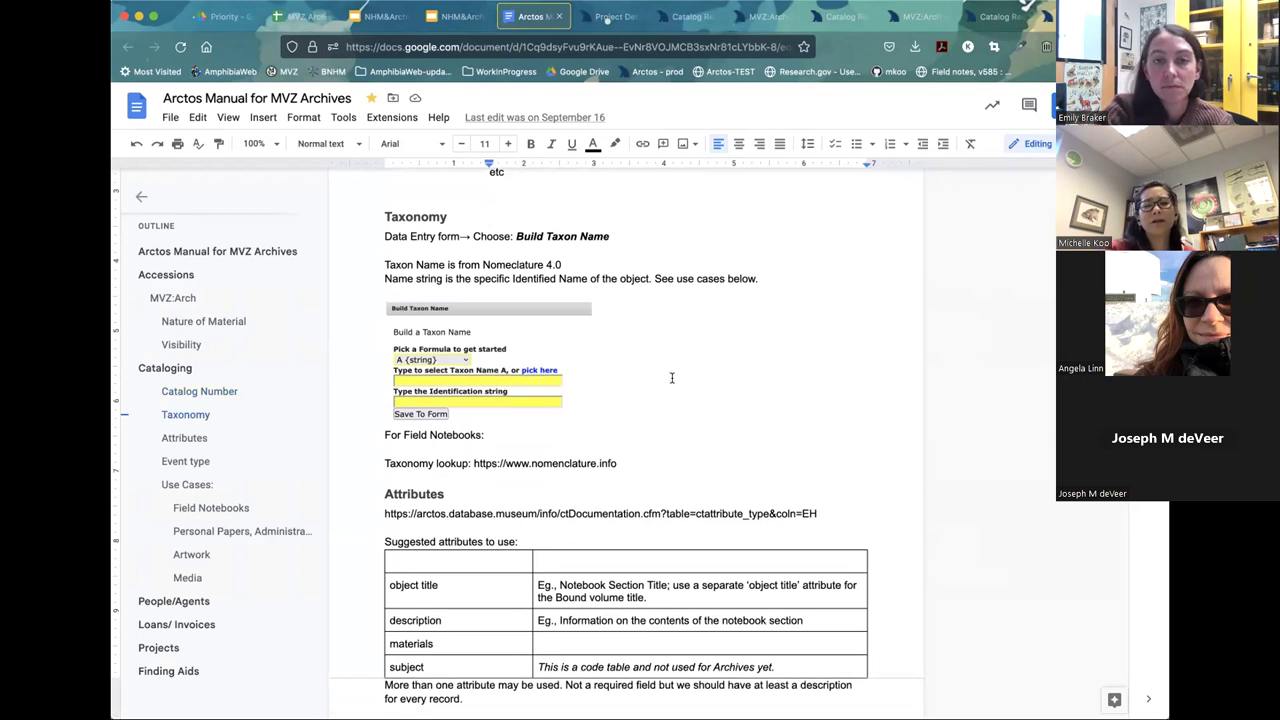
pyautogui.scroll(-1, 672, 377)
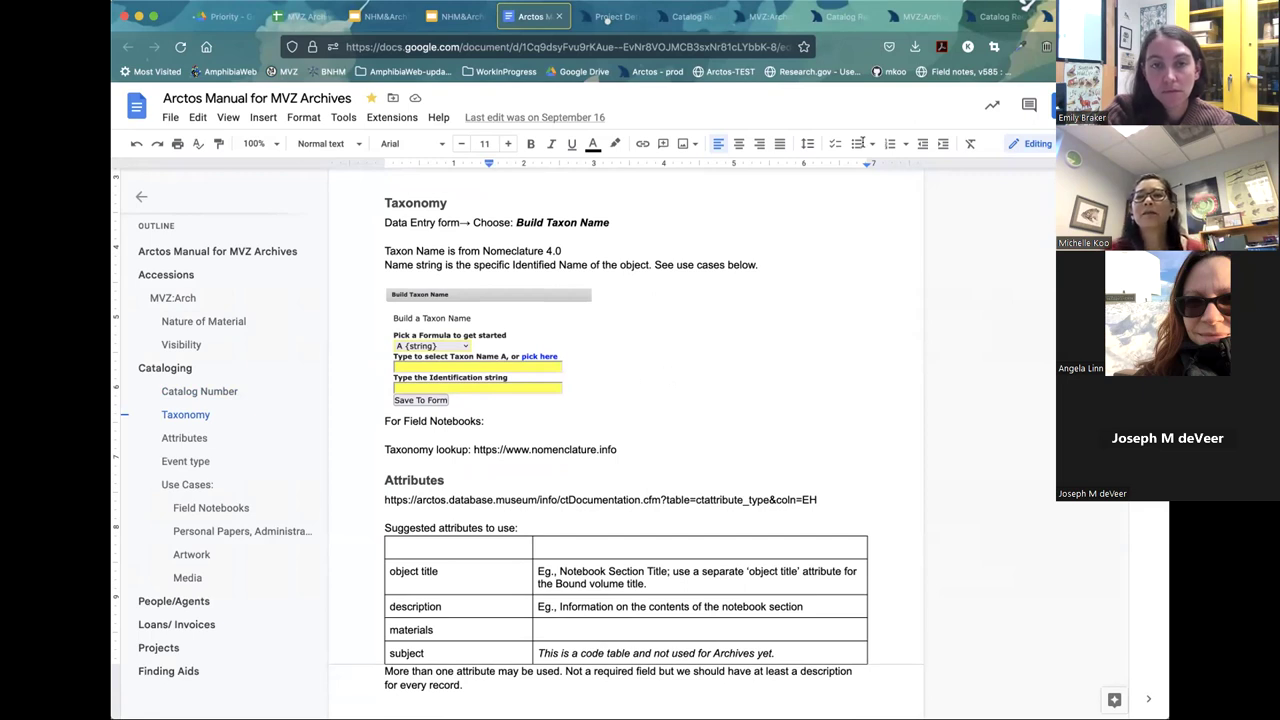
pyautogui.click(920, 15)
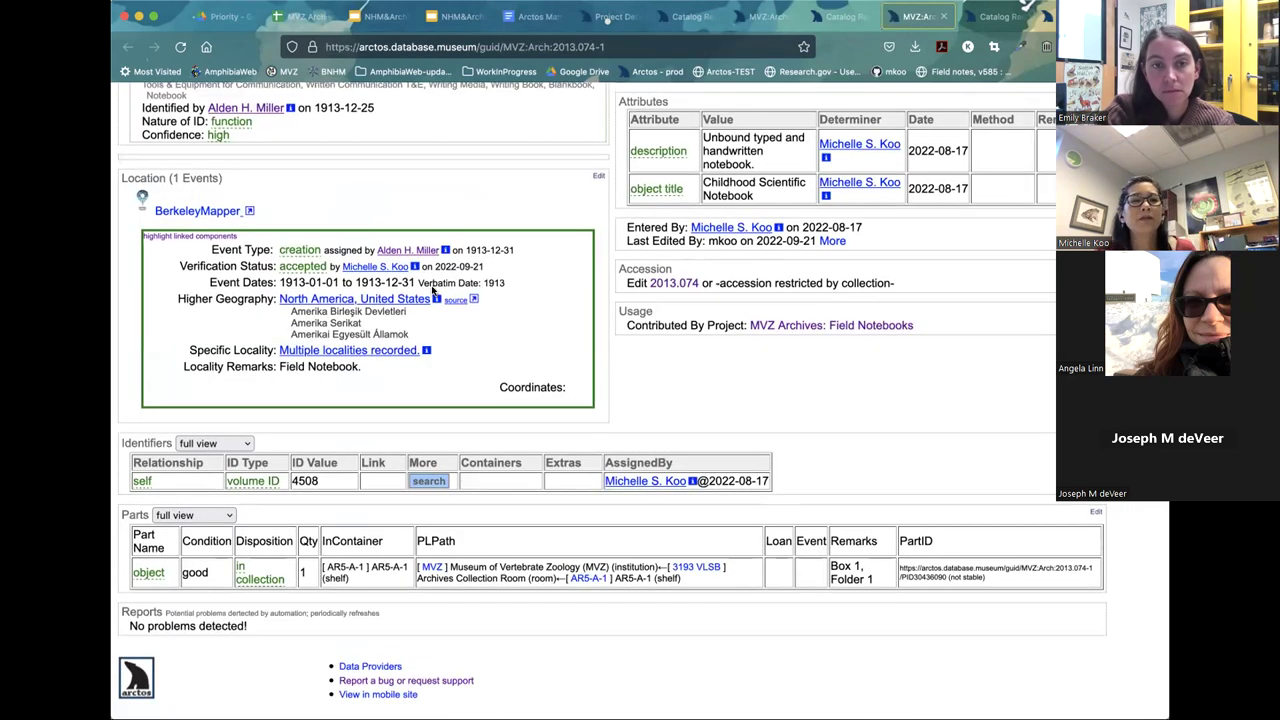
# Scroll to the top of record MVZ:Arch:2013.074-1 and switch to the Project tab.
pyautogui.scroll(5, 176, 318)
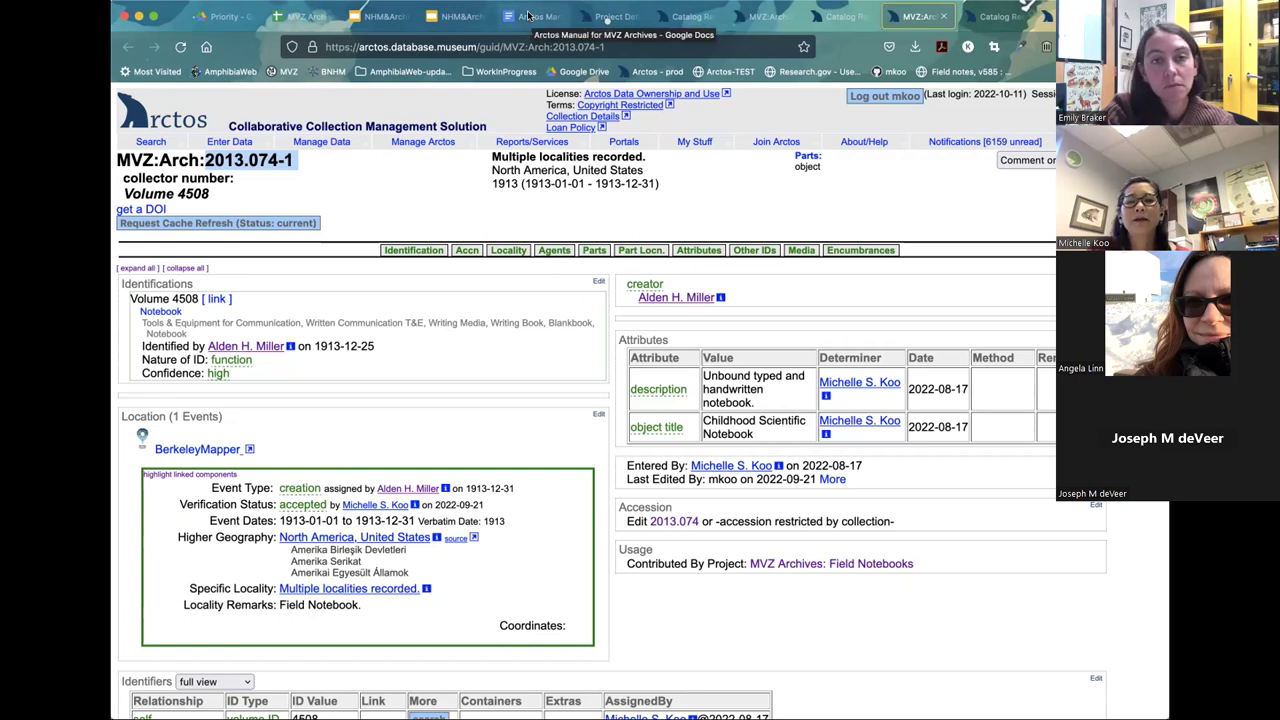
pyautogui.click(617, 16)
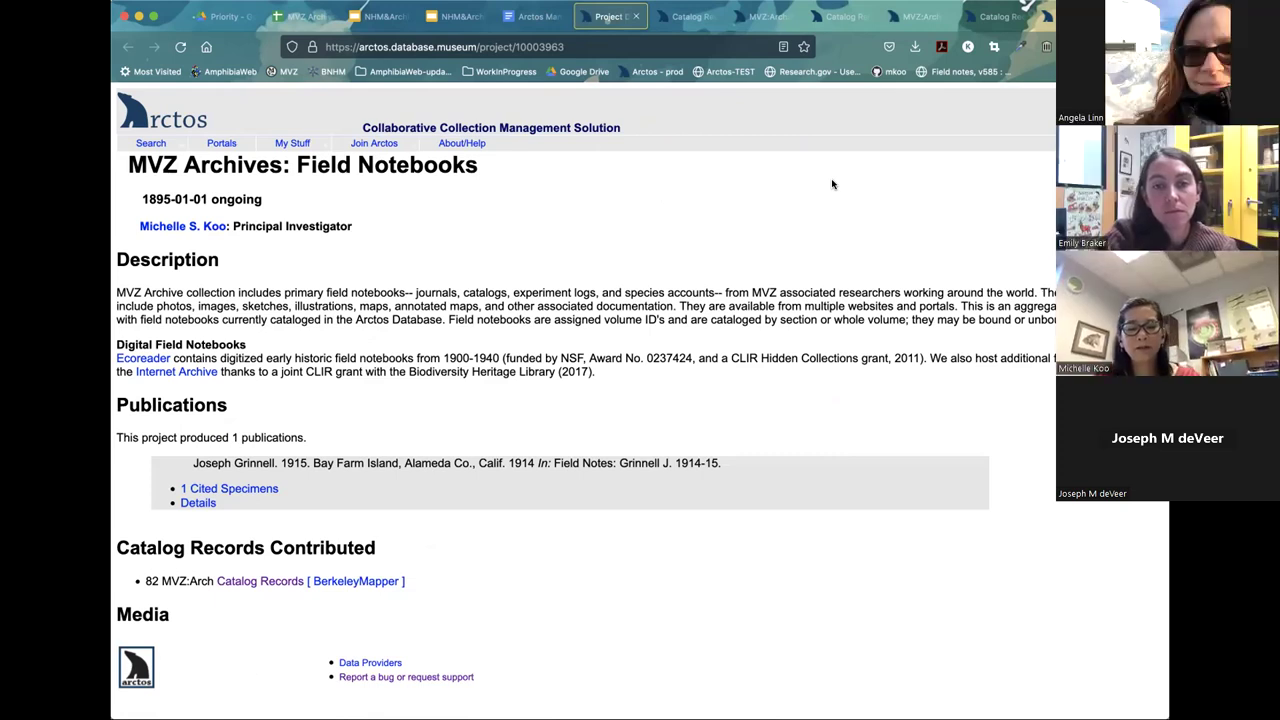
# Reload the project page, open its edit form, and scroll through the Project Accessions list.
pyautogui.press('super+r')
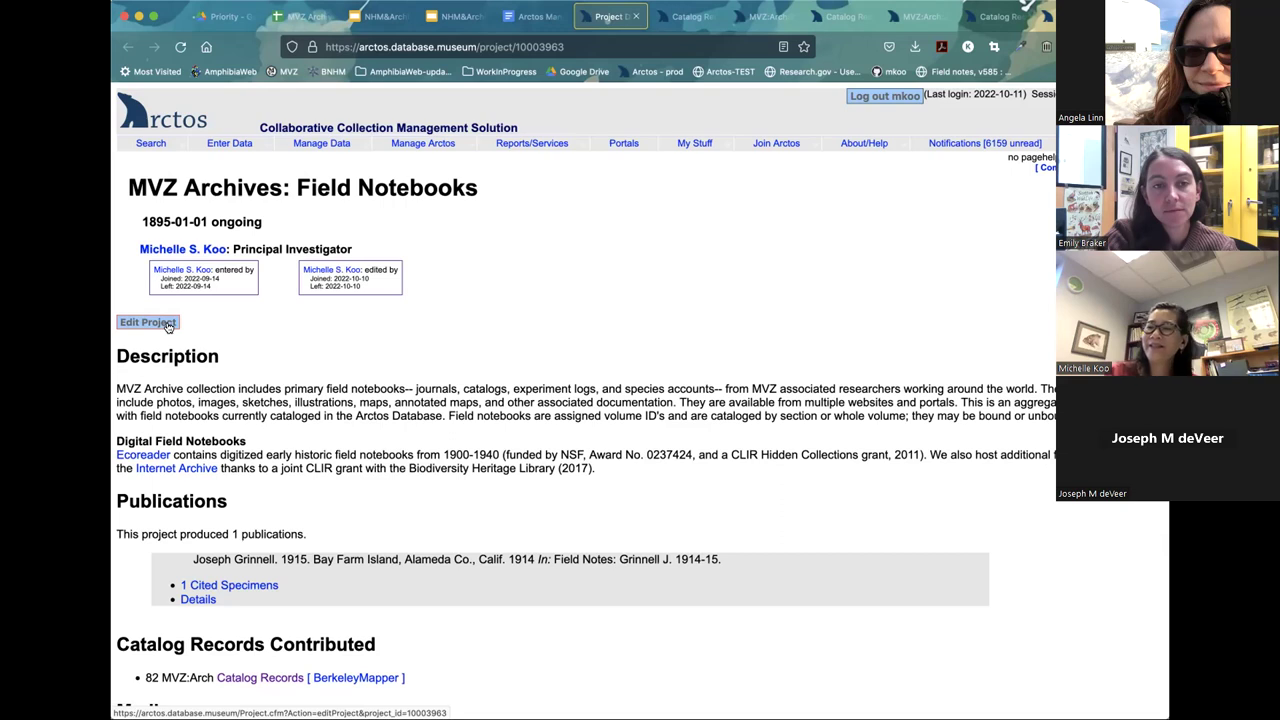
pyautogui.click(167, 325)
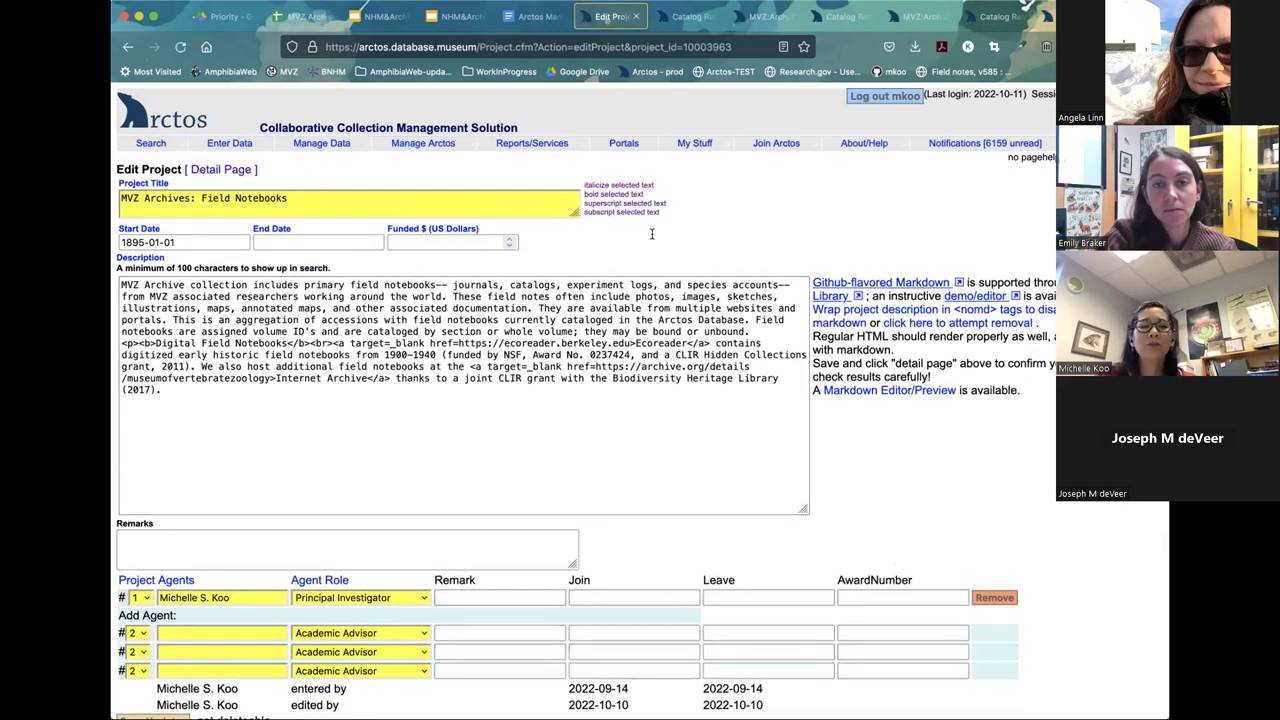
pyautogui.scroll(-10, 652, 240)
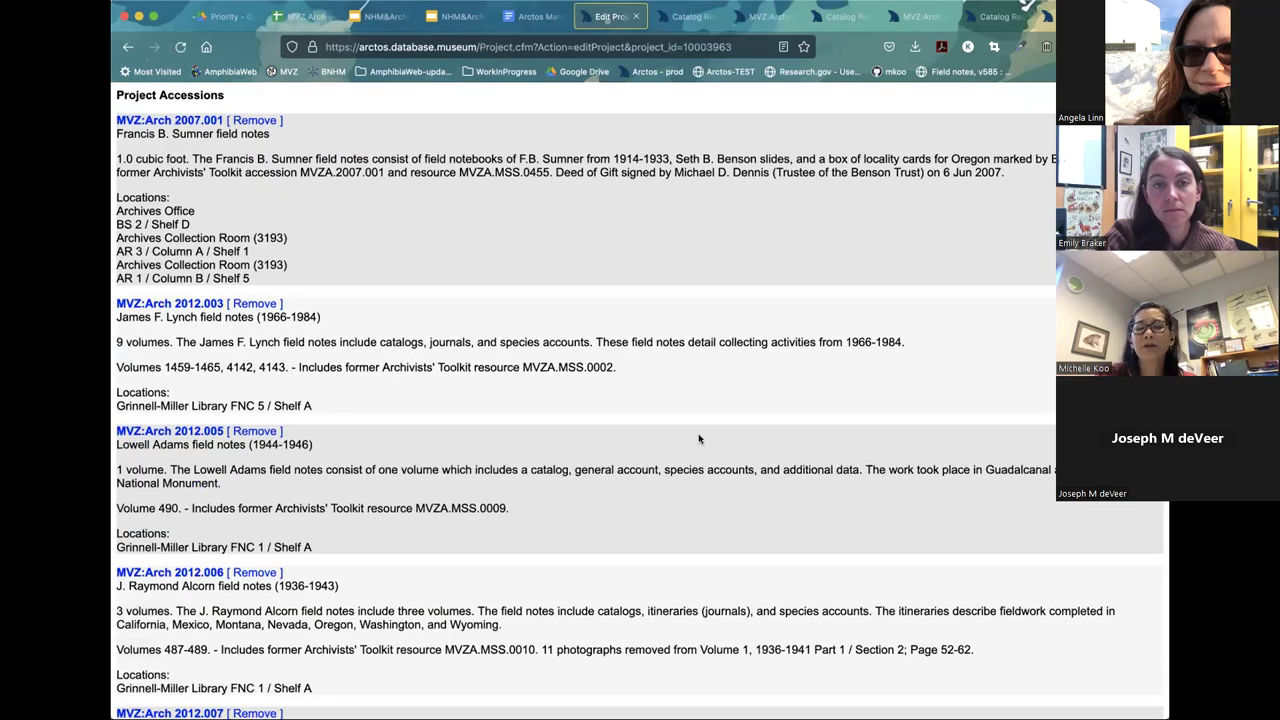
pyautogui.scroll(-2, 662, 621)
pyautogui.scroll(-3, 661, 621)
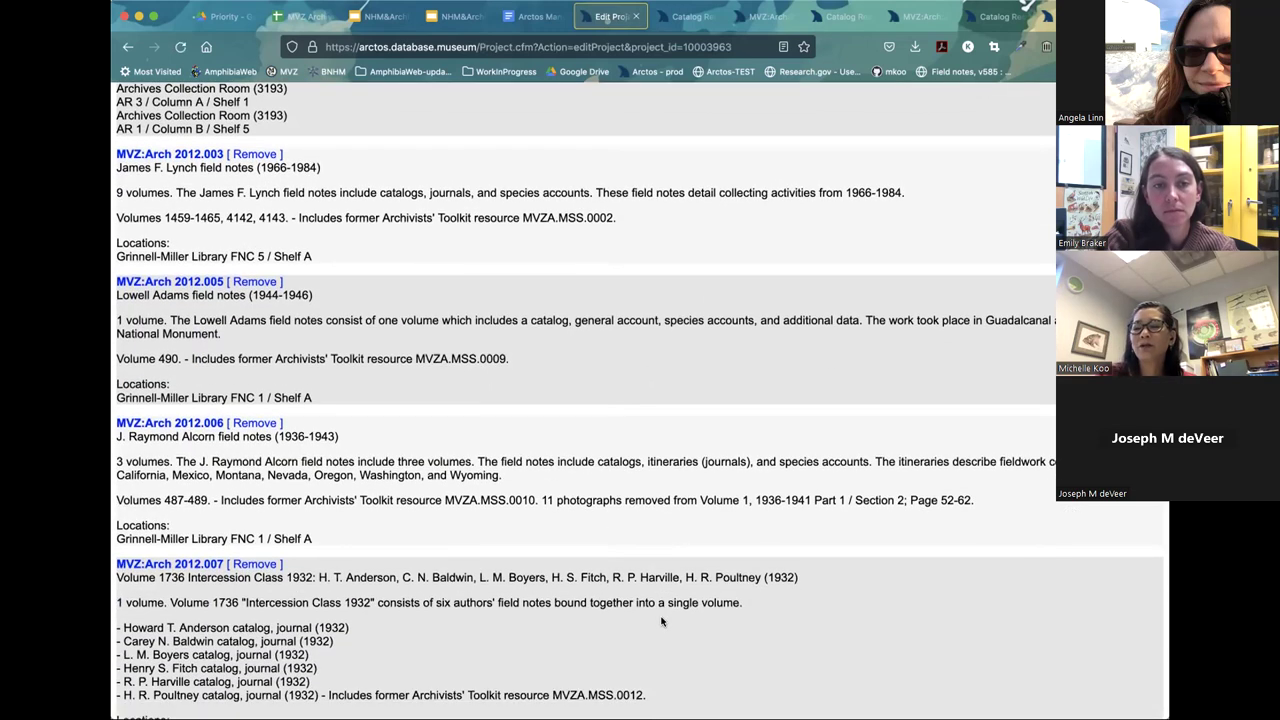
pyautogui.scroll(-1, 661, 621)
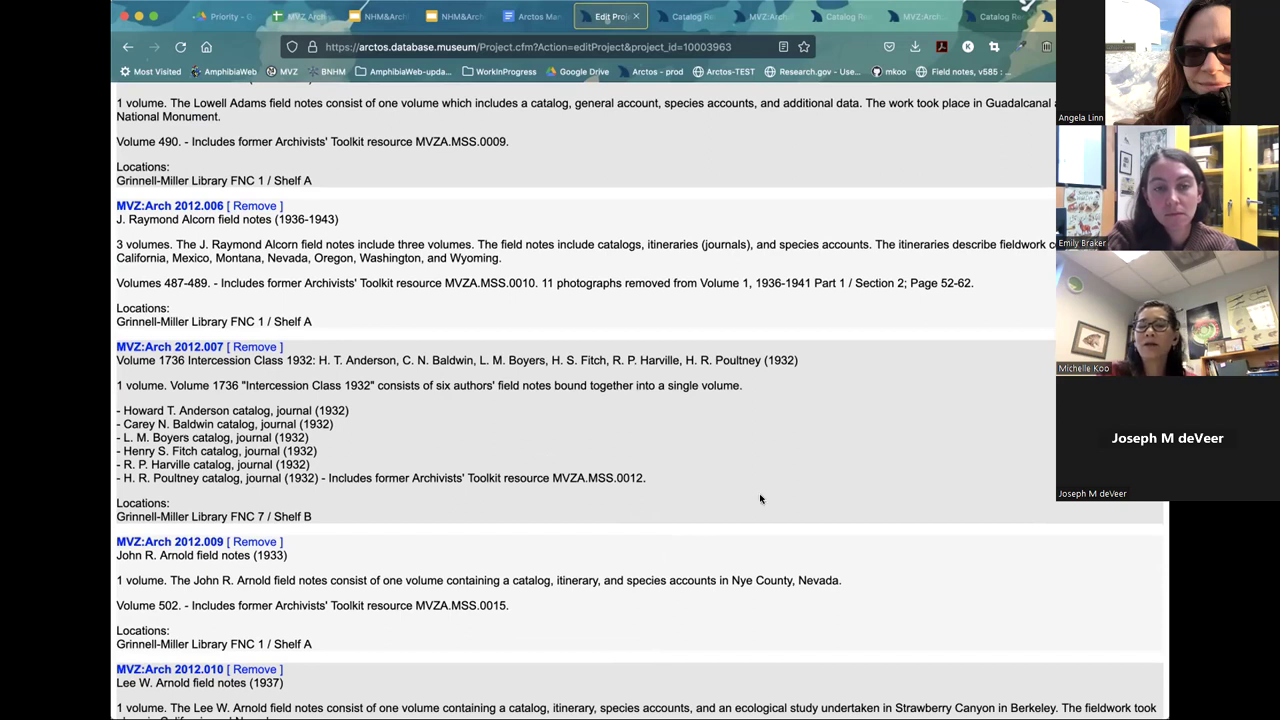
pyautogui.scroll(-5, 803, 479)
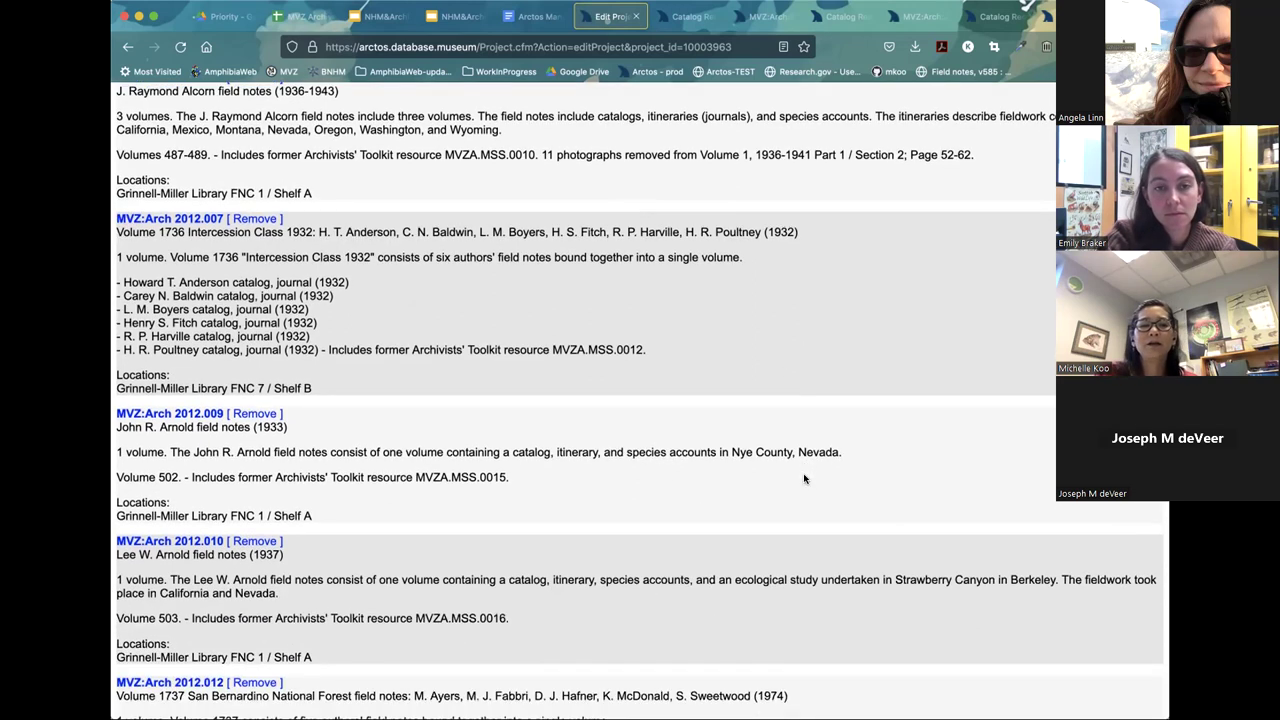
pyautogui.scroll(-6, 803, 479)
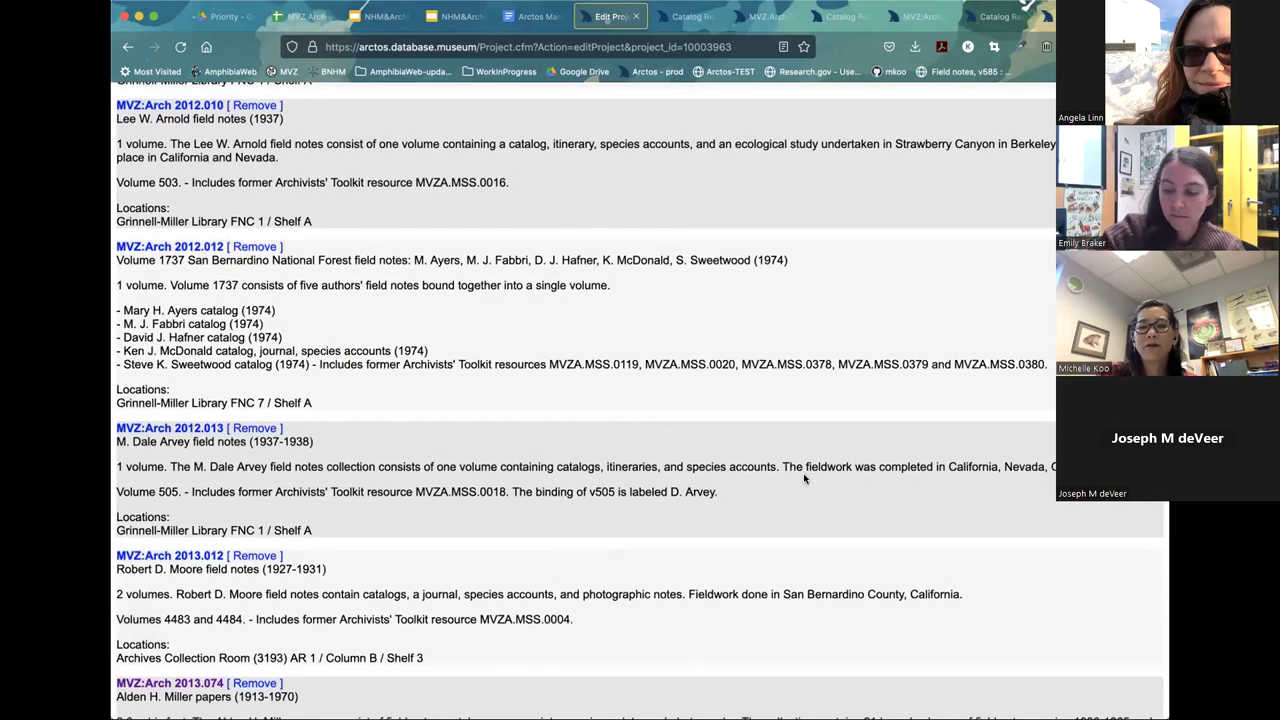
pyautogui.scroll(-1, 803, 479)
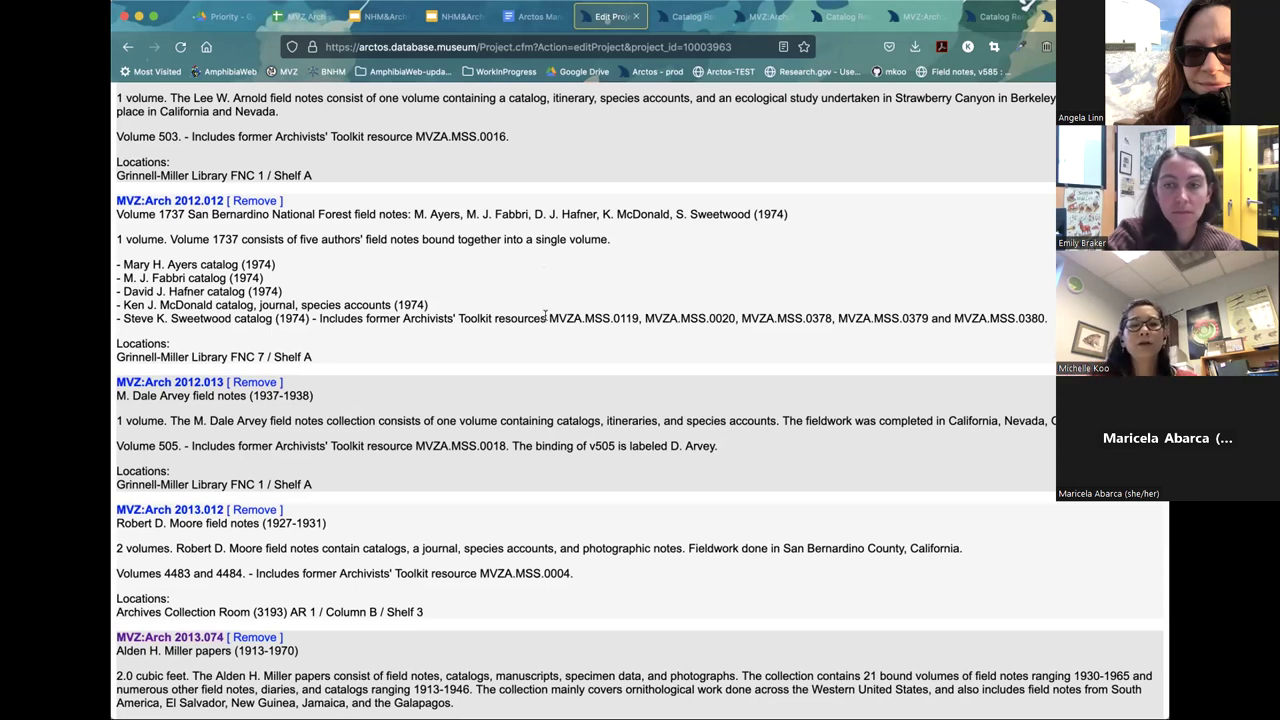
# Highlight the former MVZA.MSS resource numbers through MVZA.MSS.0380 in the 2012.012 accession entry.
pyautogui.moveTo(548, 316); pyautogui.dragTo(1042, 317)
pyautogui.click(1044, 317)
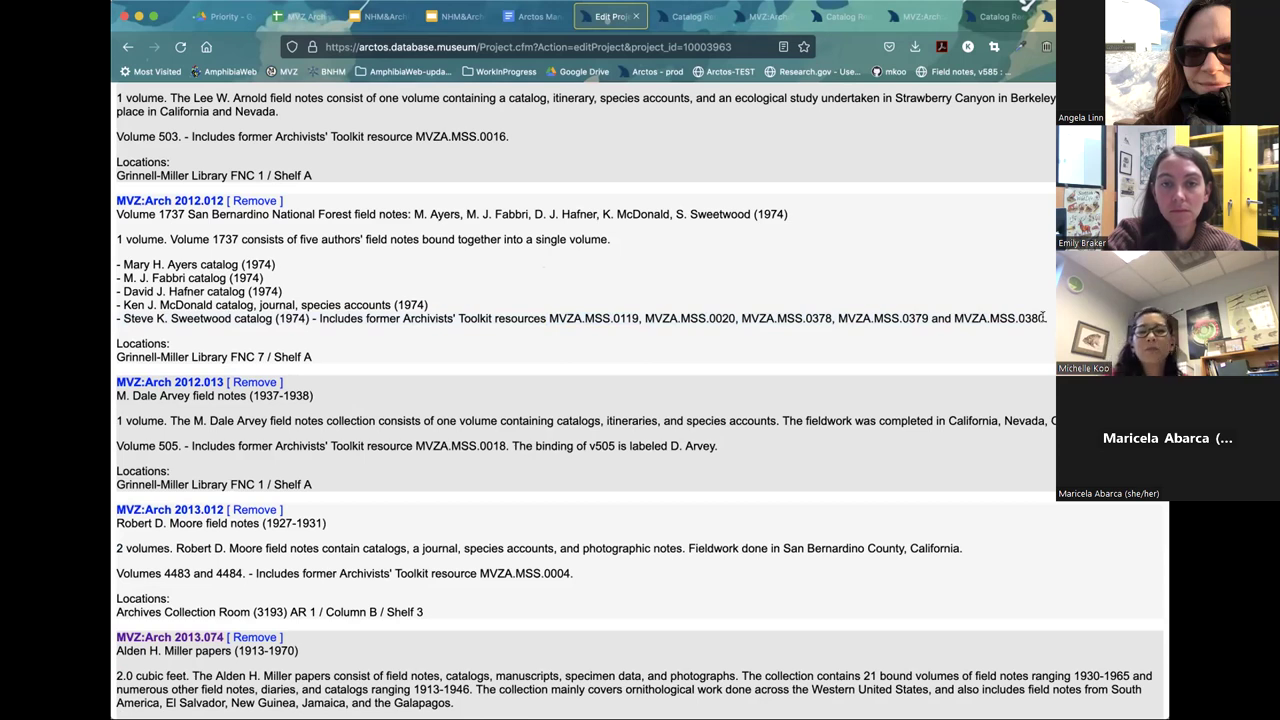
pyautogui.scroll(-4, 990, 350)
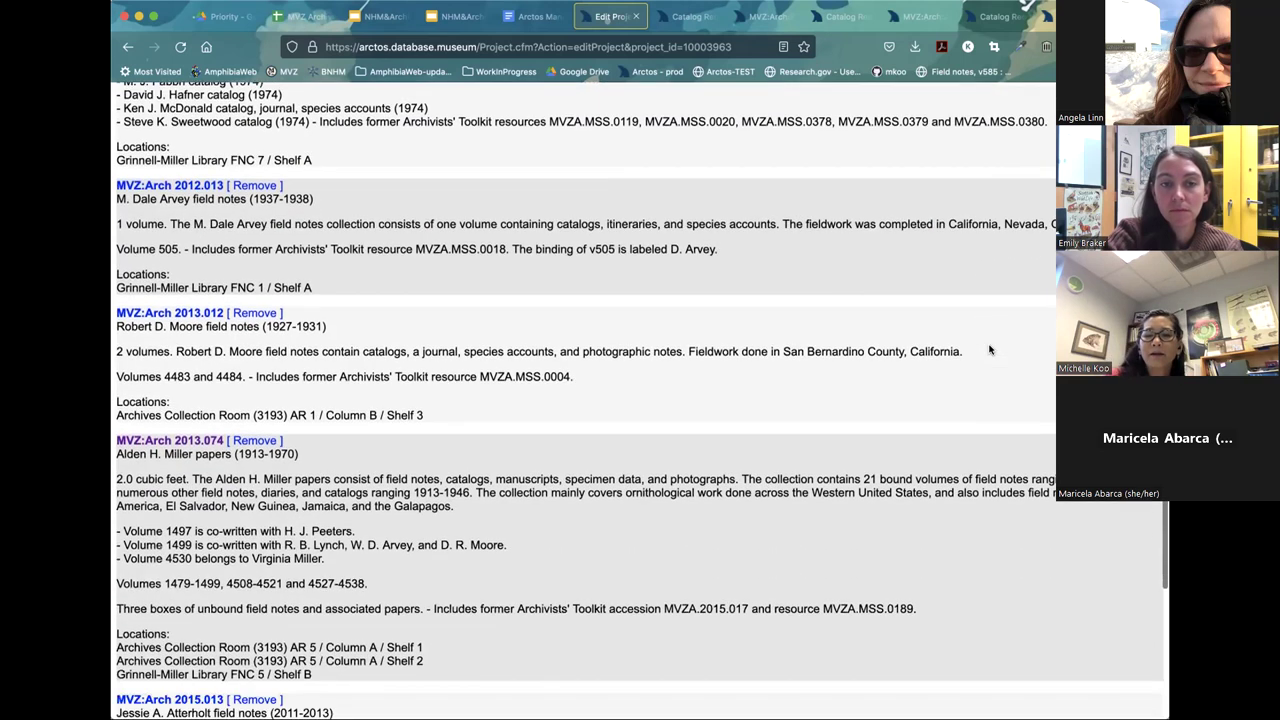
# Highlight the three storage locations of MVZ:Arch 2013.074, then scroll back up to Project Agents.
pyautogui.scroll(-6, 990, 350)
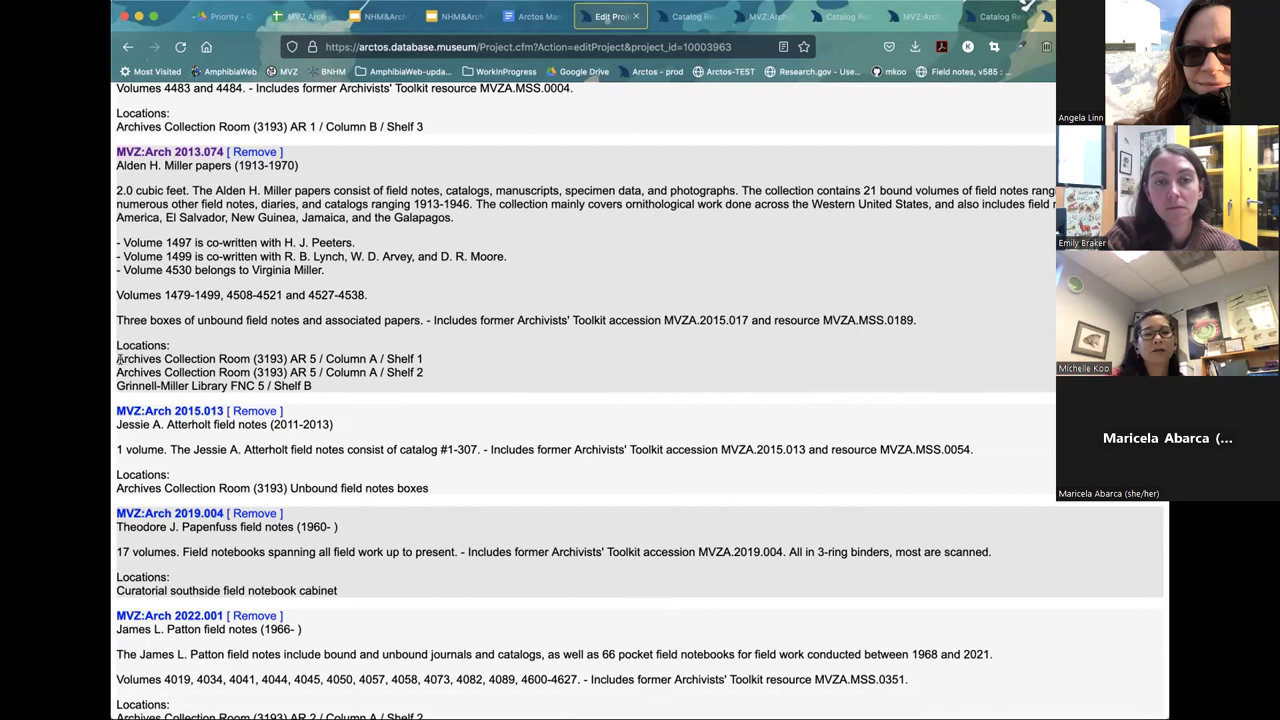
pyautogui.moveTo(119, 358); pyautogui.dragTo(327, 386)
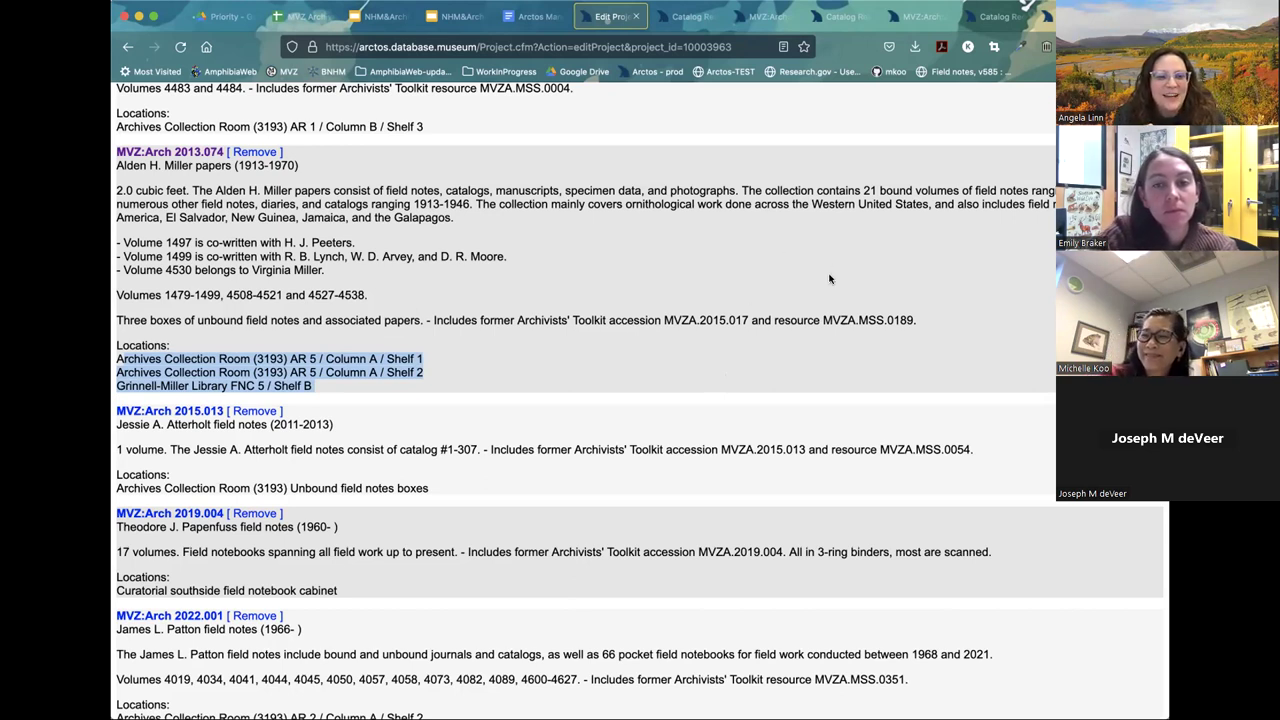
pyautogui.scroll(5, 829, 279)
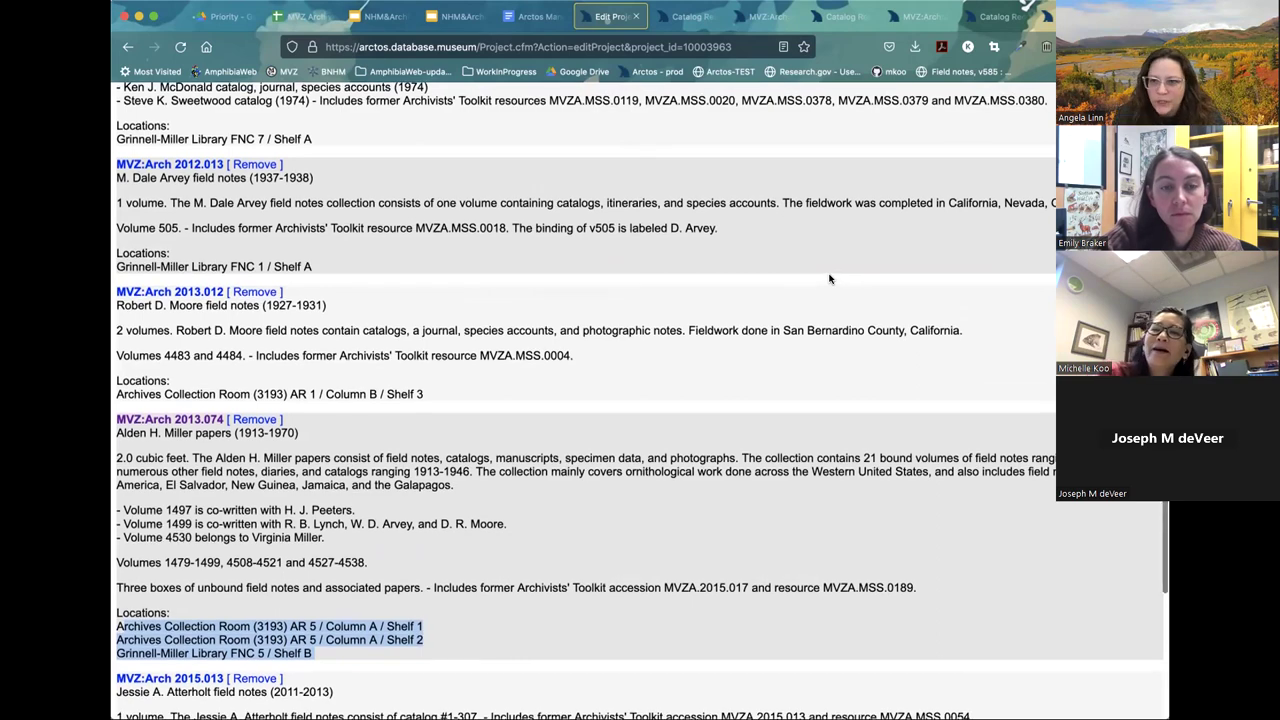
pyautogui.scroll(20, 829, 279)
pyautogui.scroll(8, 829, 274)
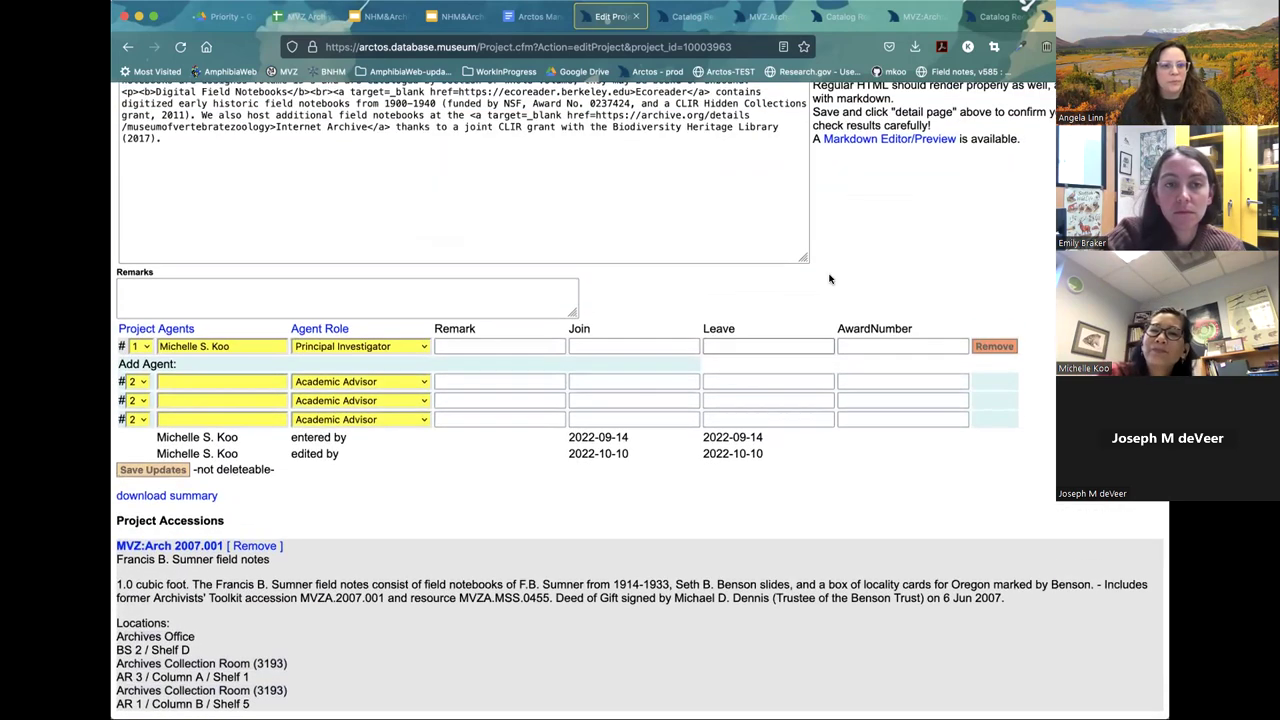
pyautogui.scroll(1, 744, 218)
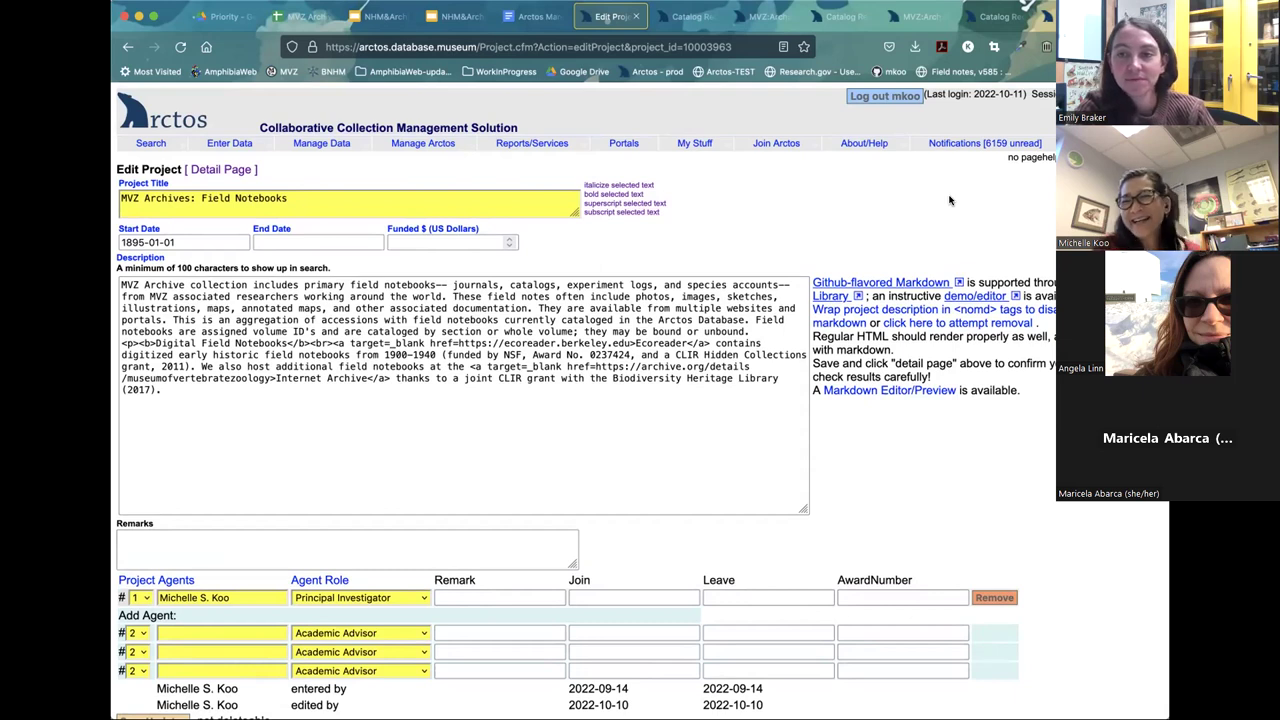
# Open the project's detail page and the usage Details of the 1915 Bay Farm Island publication.
pyautogui.click(229, 169)
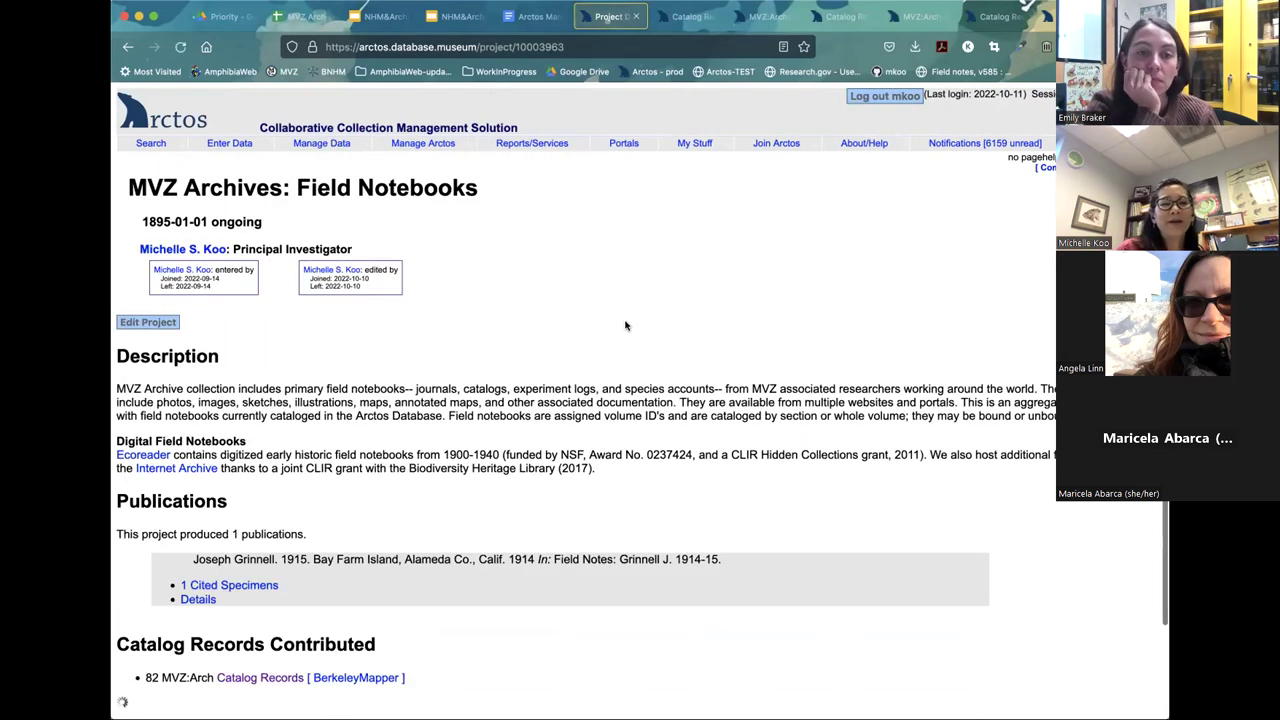
pyautogui.scroll(-1, 625, 325)
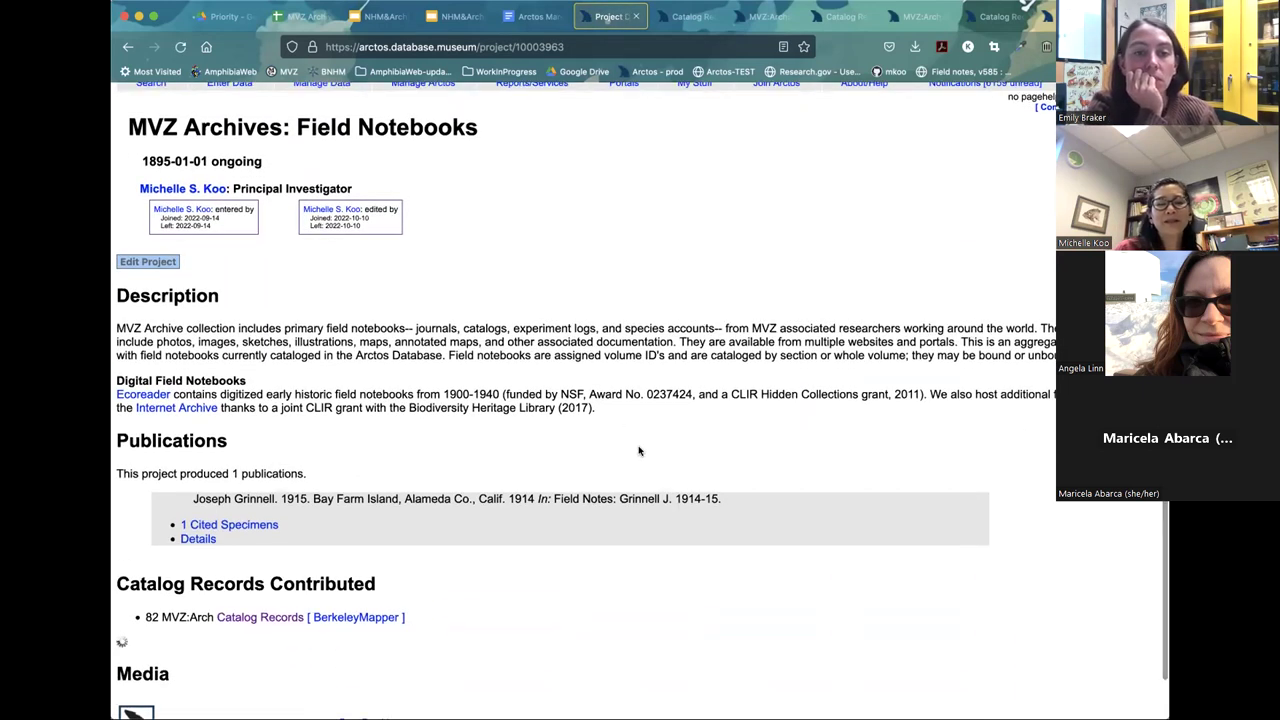
pyautogui.scroll(-1, 639, 451)
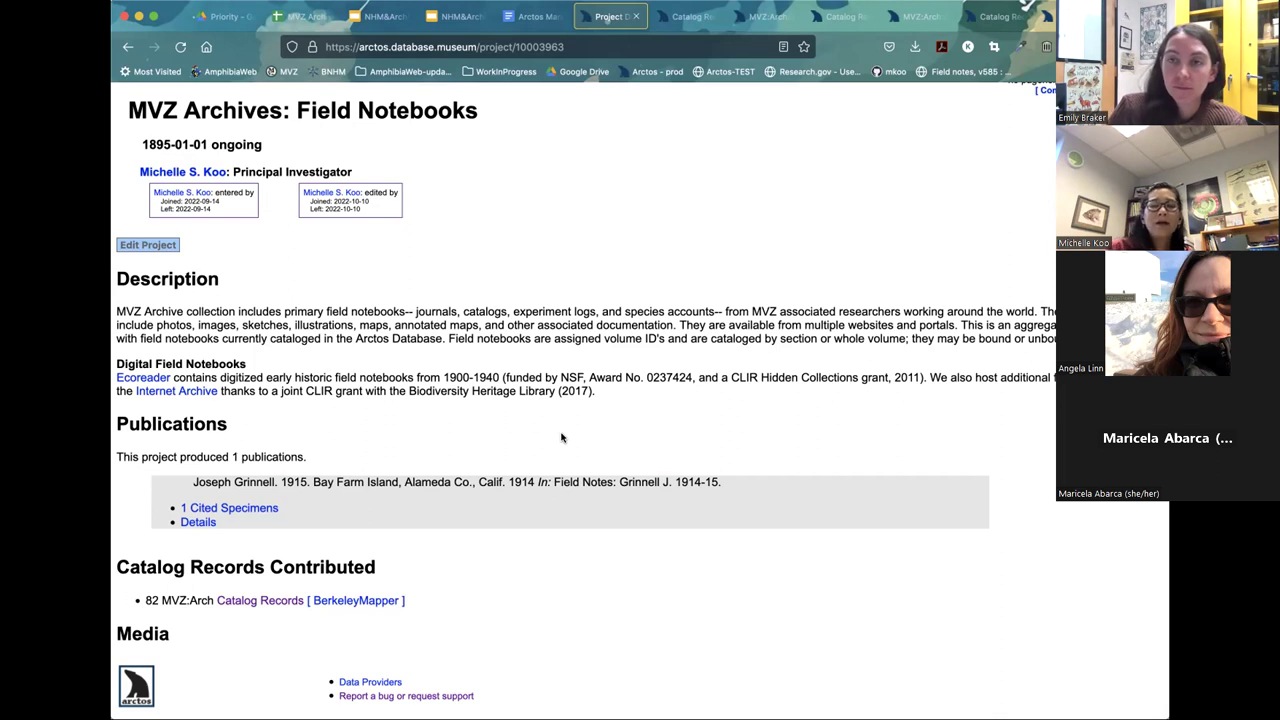
pyautogui.click(188, 523)
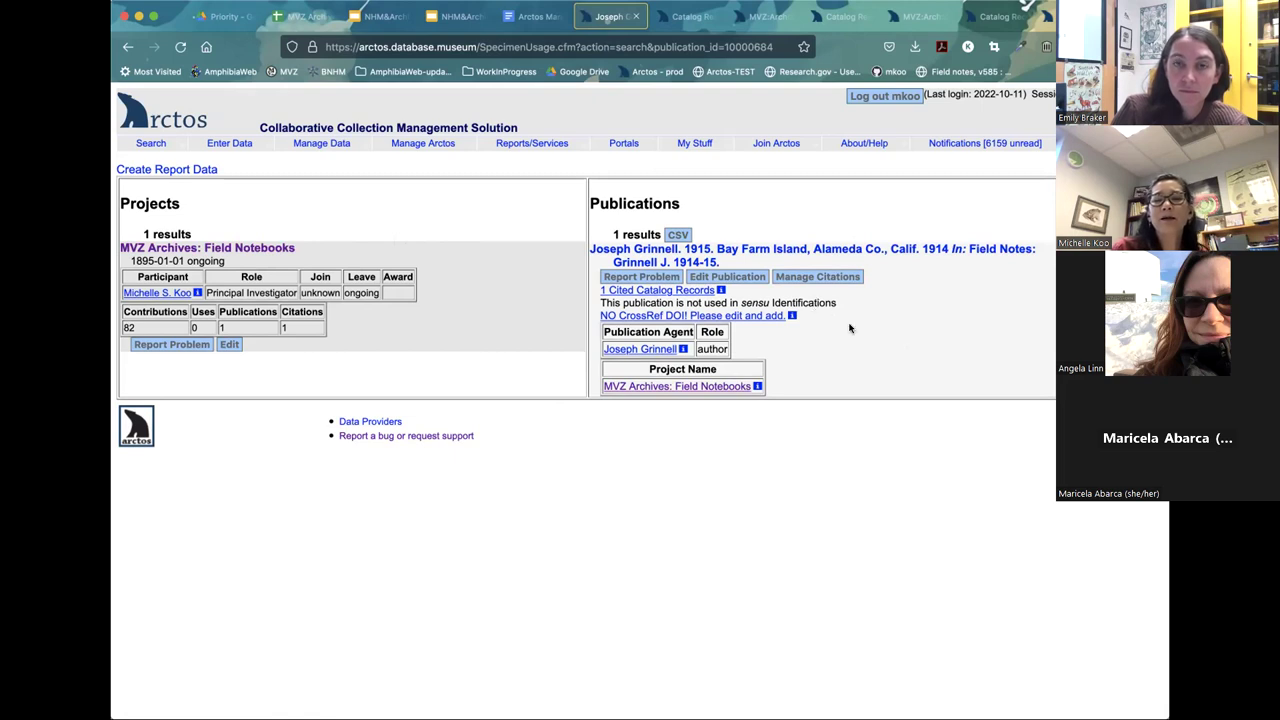
pyautogui.click(730, 282)
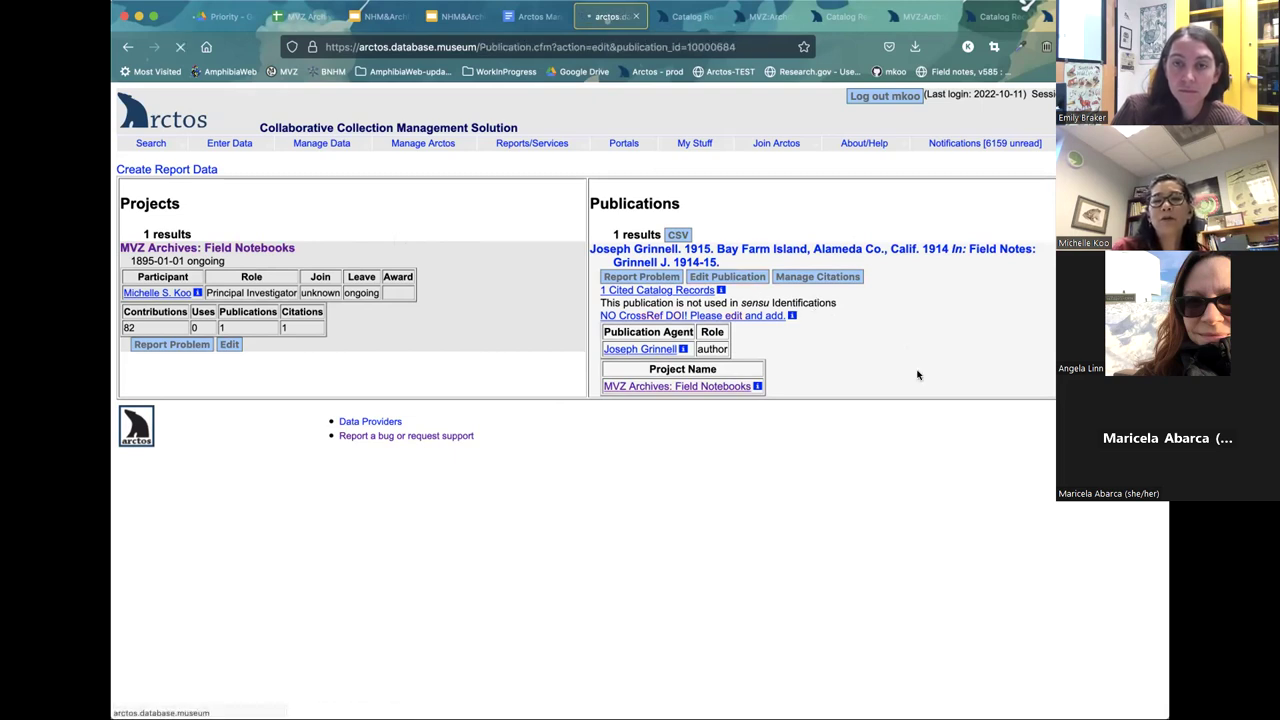
pyautogui.scroll(-1, 919, 378)
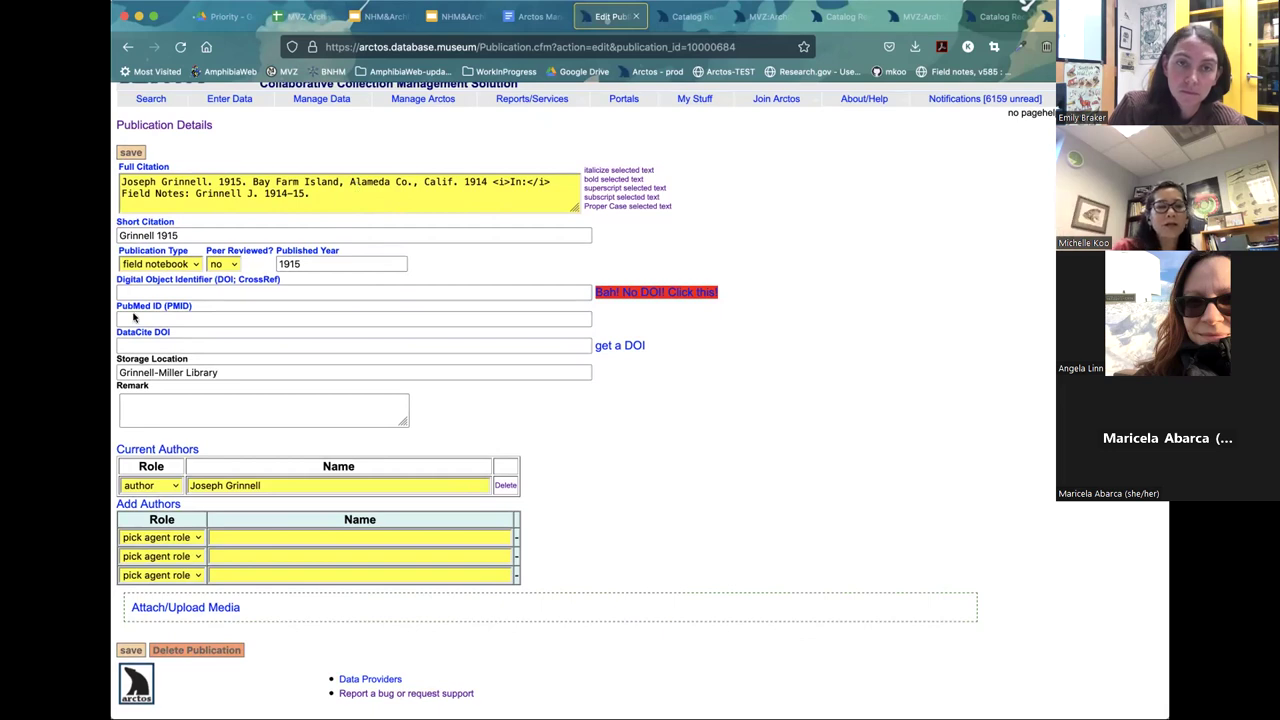
pyautogui.click(212, 608)
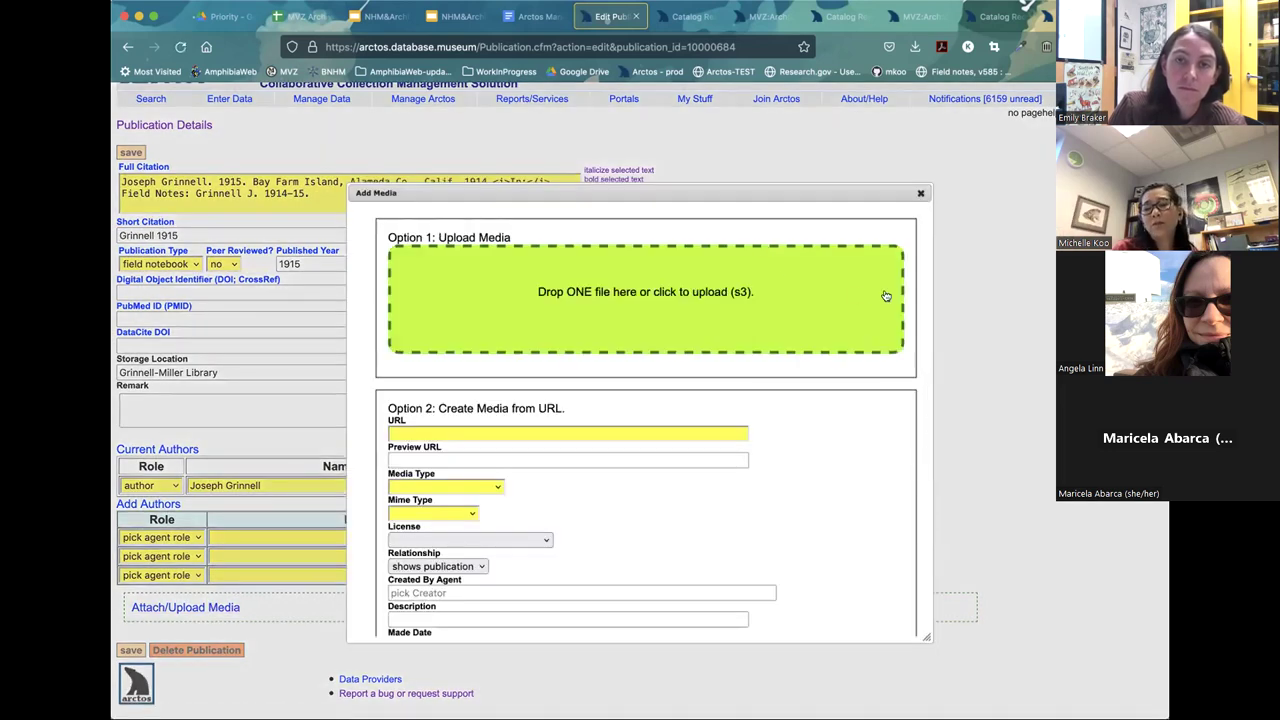
pyautogui.click(921, 193)
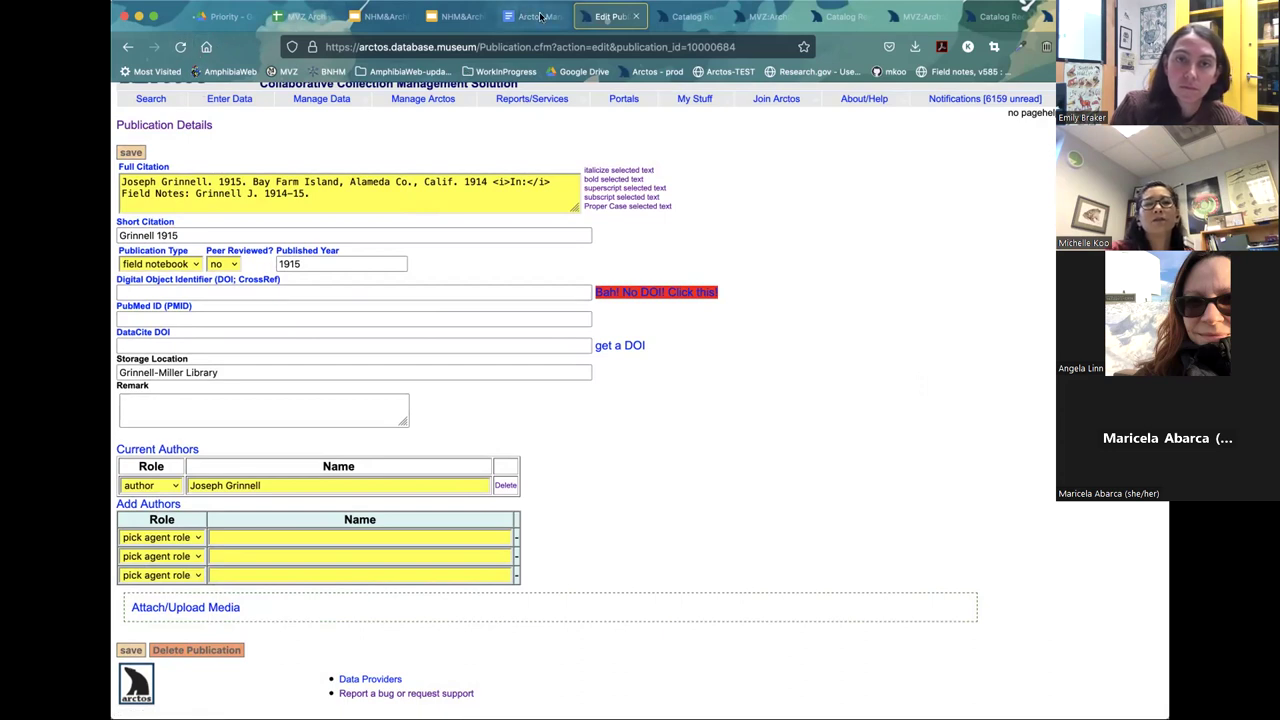
pyautogui.click(128, 46)
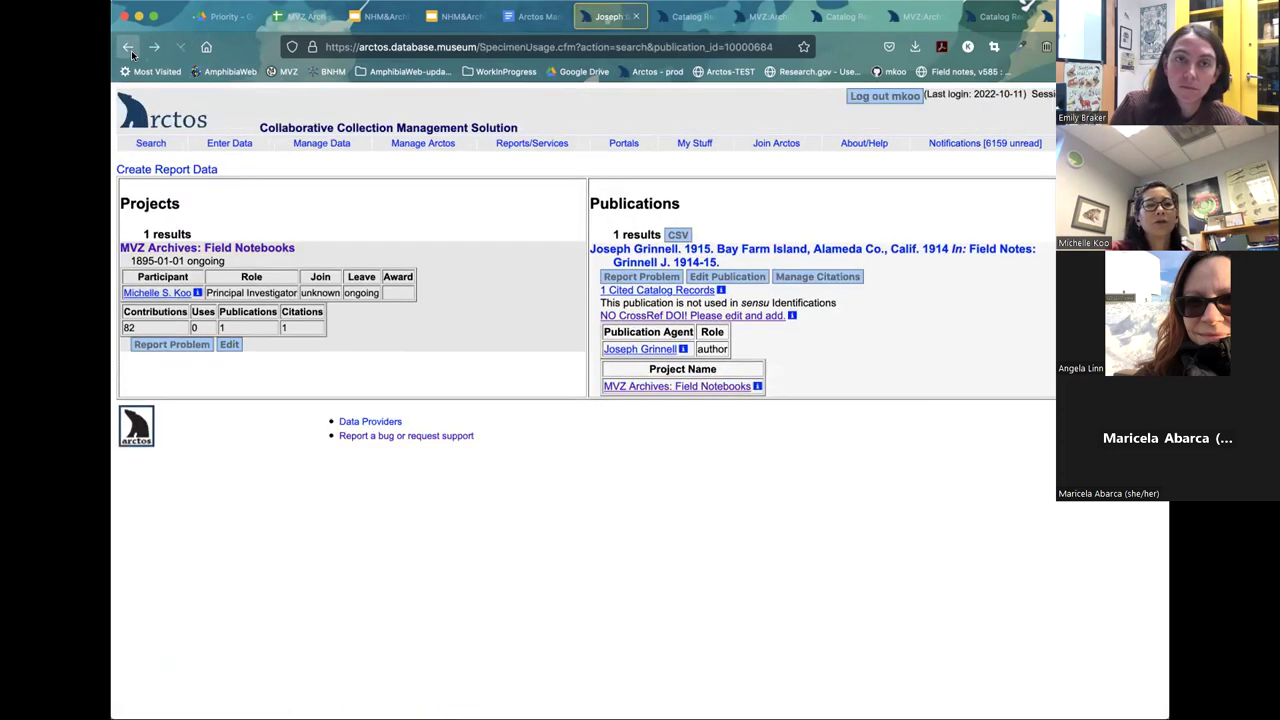
# From the MVZ Archives: Field Notebooks project, list the publication's cited specimens and open MVZ:Arch:2020.005-2.
pyautogui.click(227, 247)
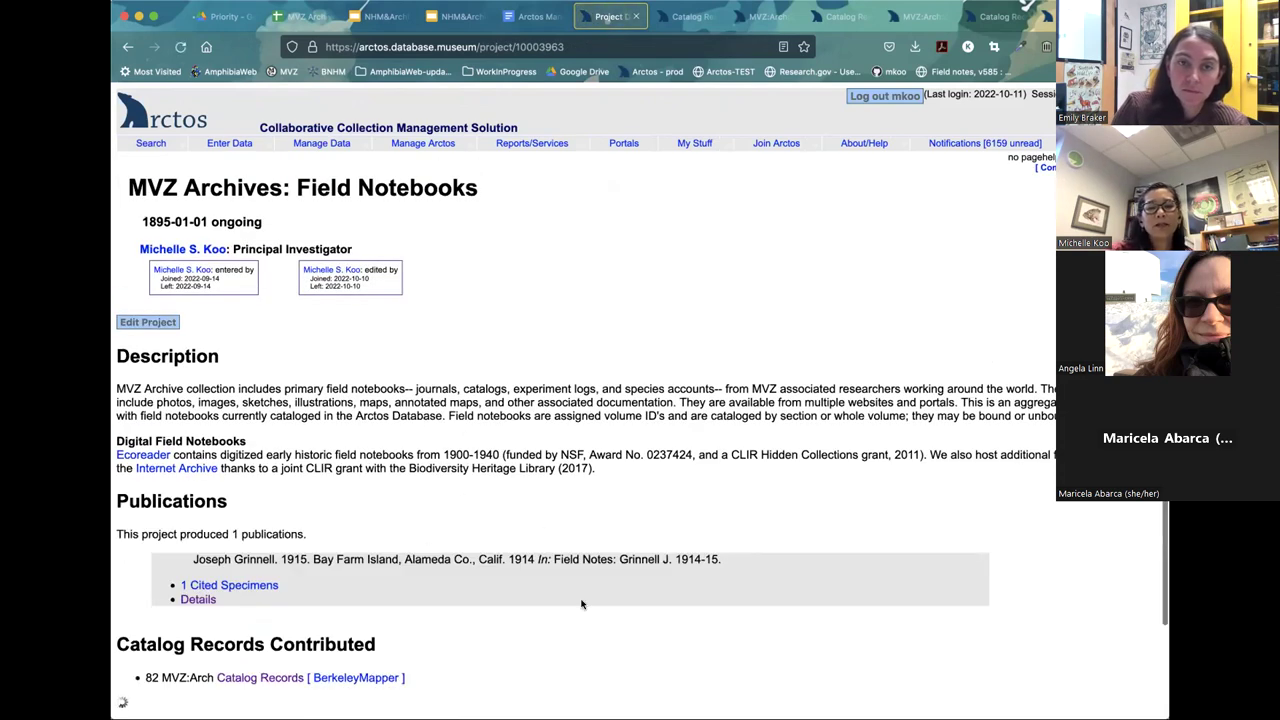
pyautogui.scroll(-2, 704, 591)
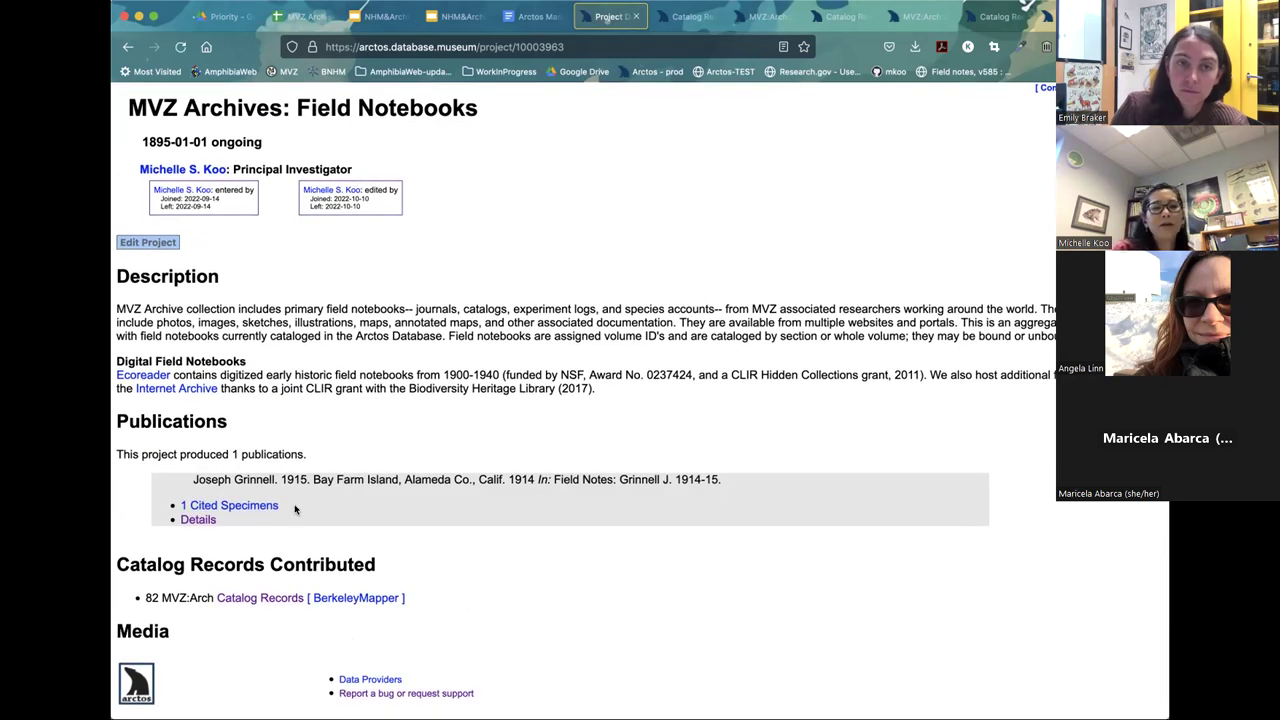
pyautogui.click(257, 506)
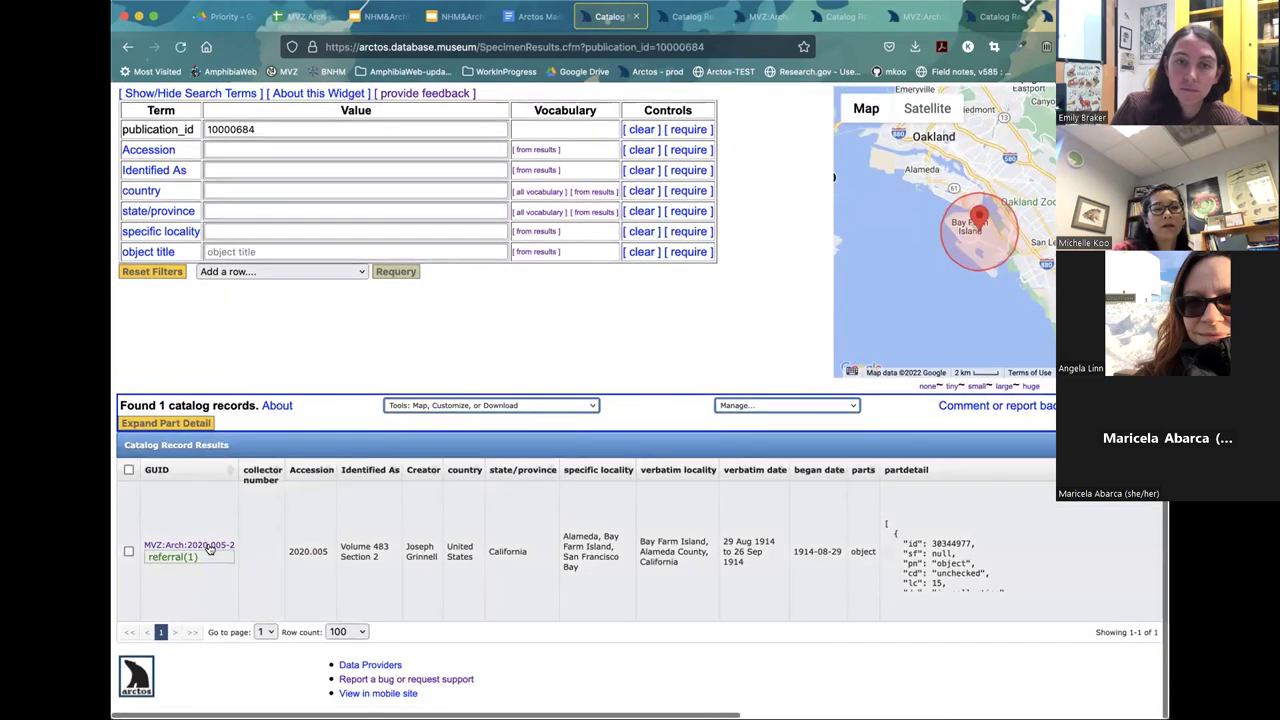
pyautogui.click(210, 548)
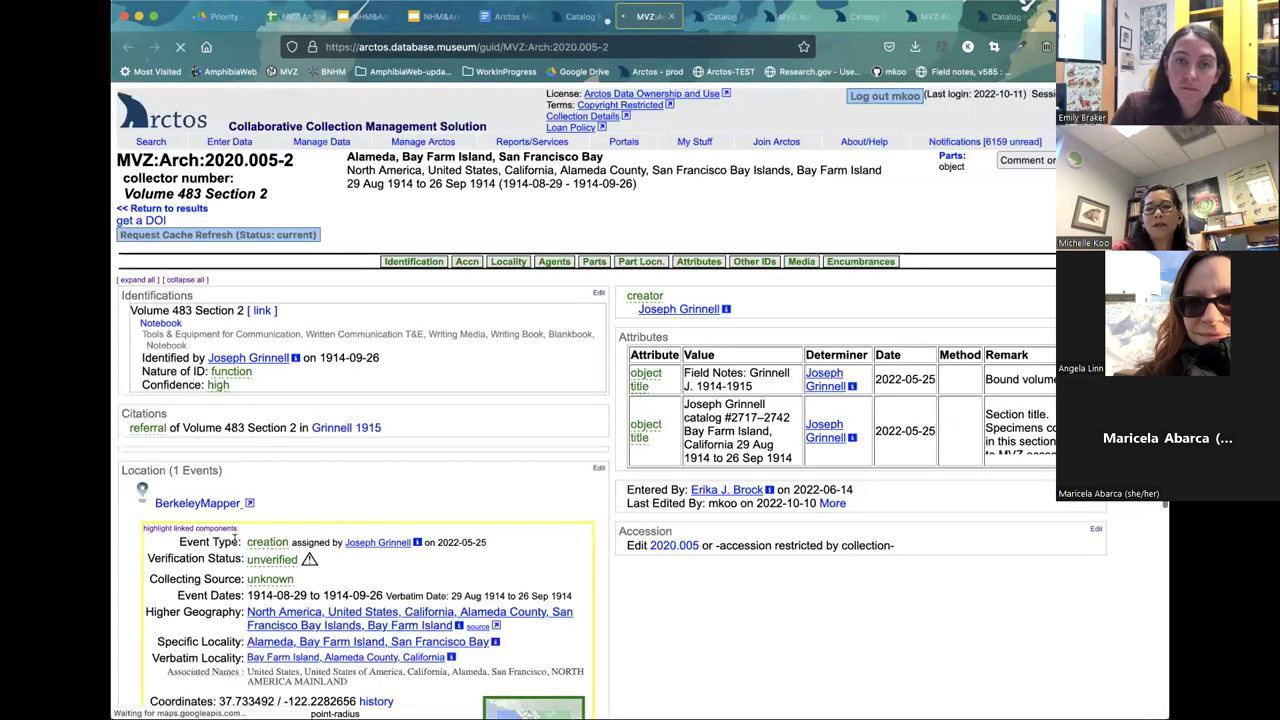
# Scroll through record MVZ:Arch:2020.005-2 to review its 1915 citation and Bay Farm Island coordinates.
pyautogui.scroll(-3, 756, 656)
pyautogui.scroll(1, 756, 656)
pyautogui.scroll(-3, 756, 656)
pyautogui.scroll(4, 756, 656)
pyautogui.scroll(2, 760, 640)
pyautogui.scroll(-3, 768, 620)
pyautogui.scroll(-2, 808, 555)
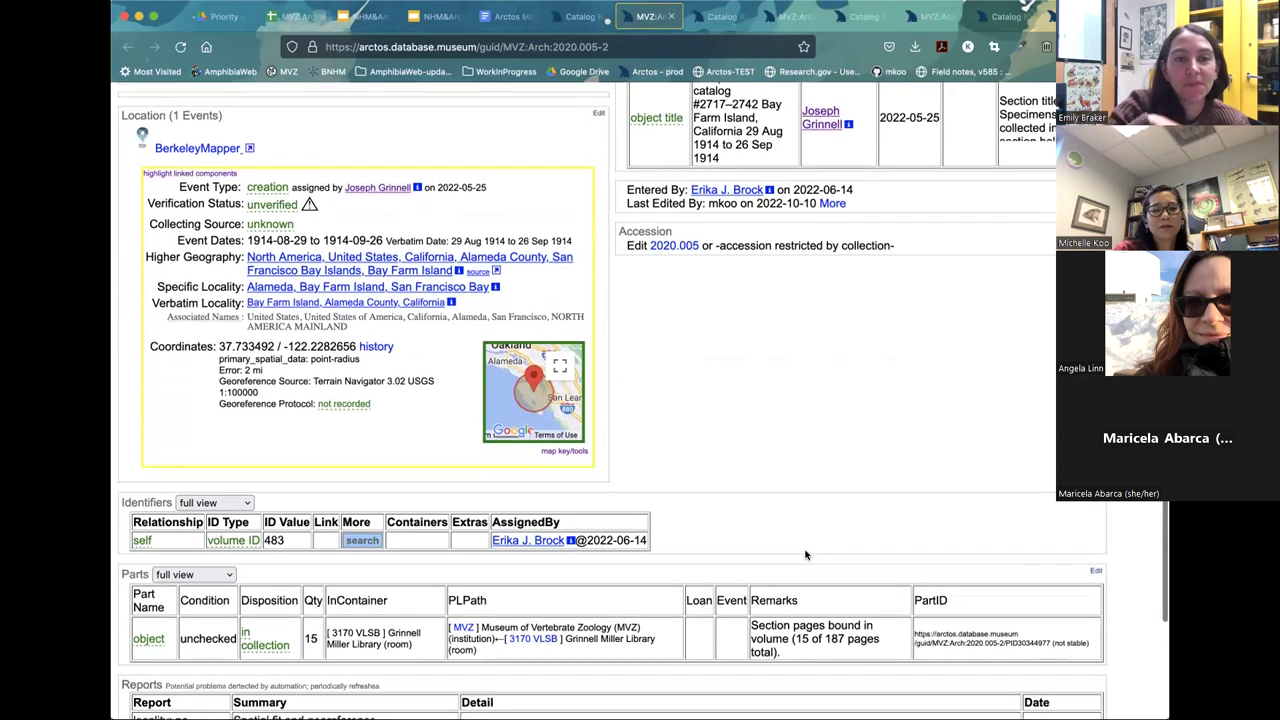
pyautogui.scroll(-1, 829, 413)
pyautogui.scroll(-1, 829, 413)
pyautogui.scroll(5, 829, 413)
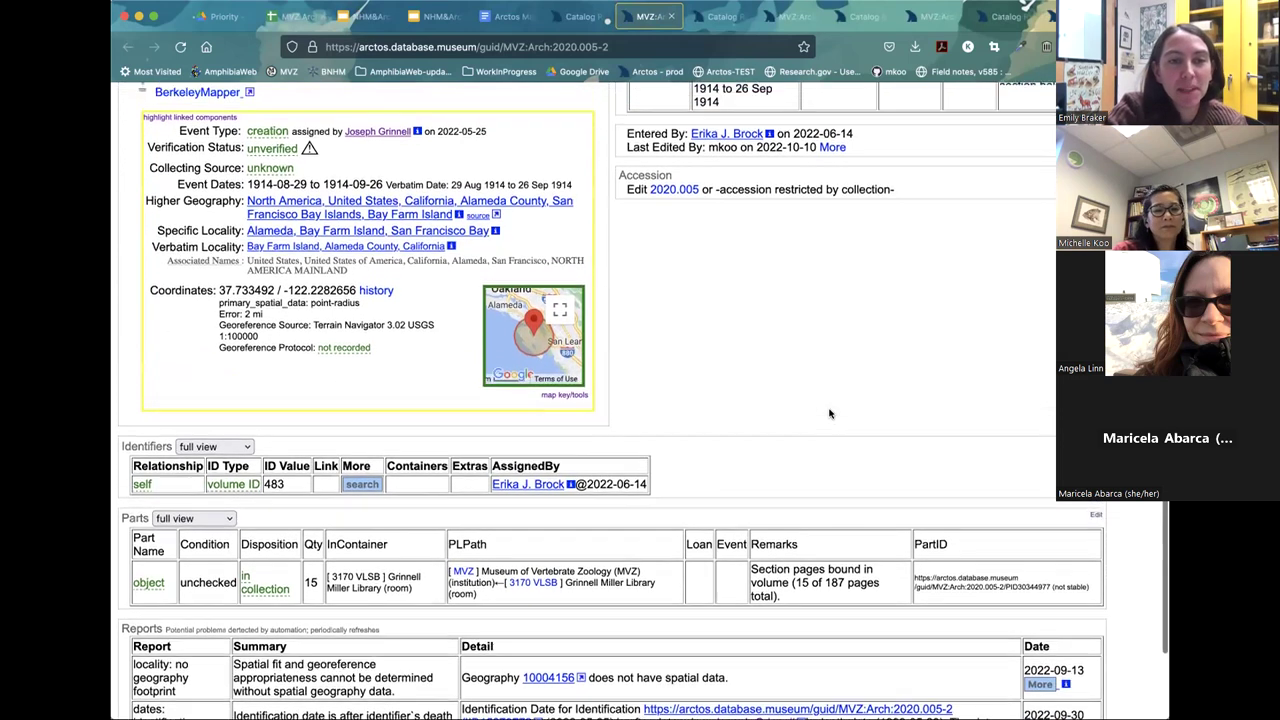
pyautogui.scroll(2, 829, 413)
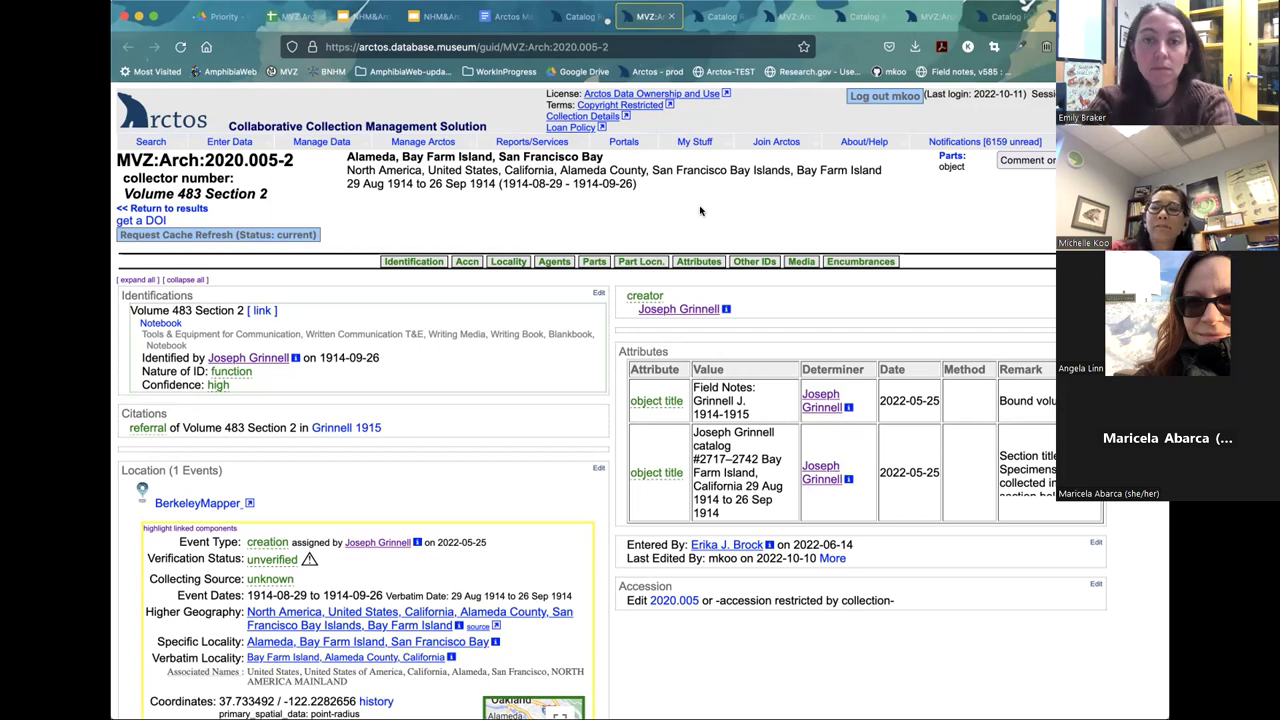
# Switch to the NHM&Archives Google Slides deck.
pyautogui.click(365, 20)
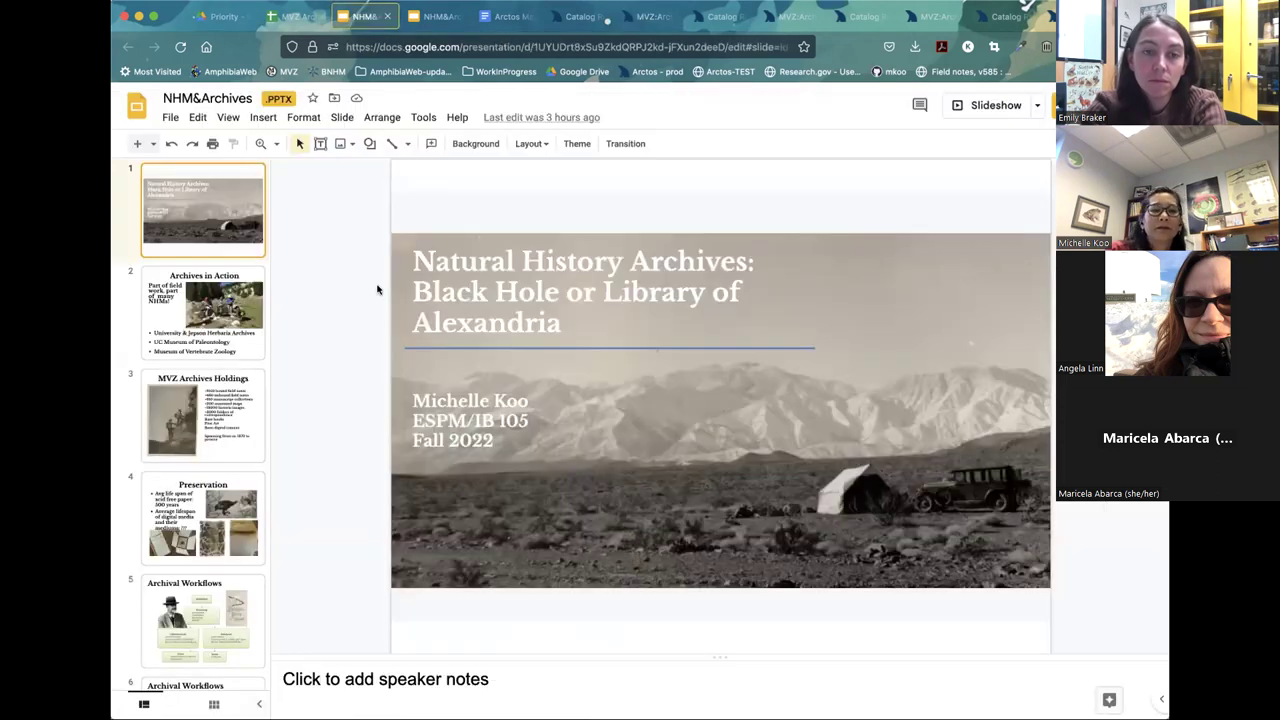